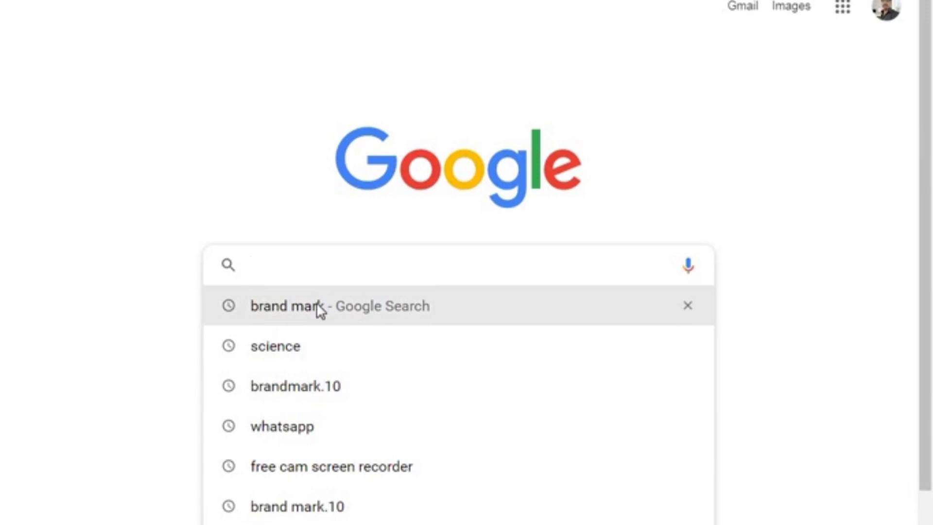
Step: Search Google for "brand mark", open the Brandmark Logo Maker site, and start creating a logo
{"action": "key", "text": "Down"}
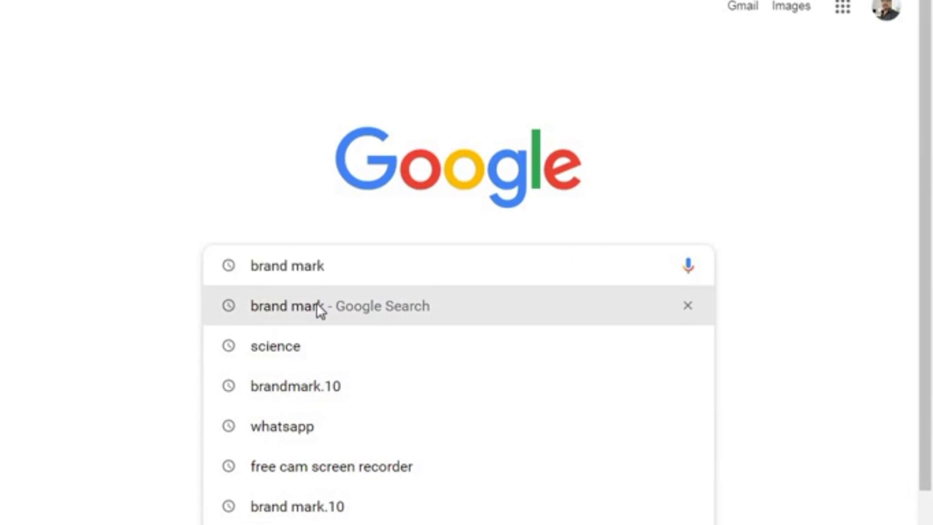
{"action": "left_click", "coordinate": [318, 307]}
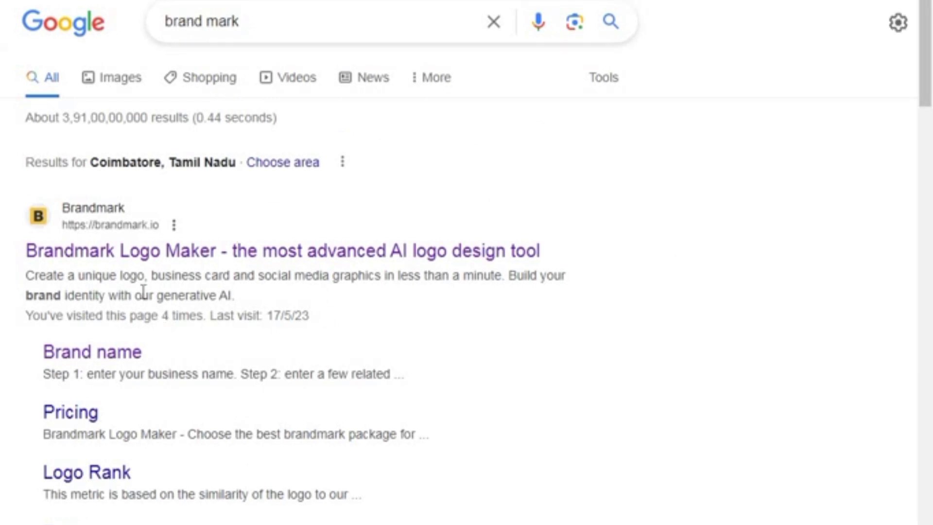
{"action": "left_click", "coordinate": [140, 252]}
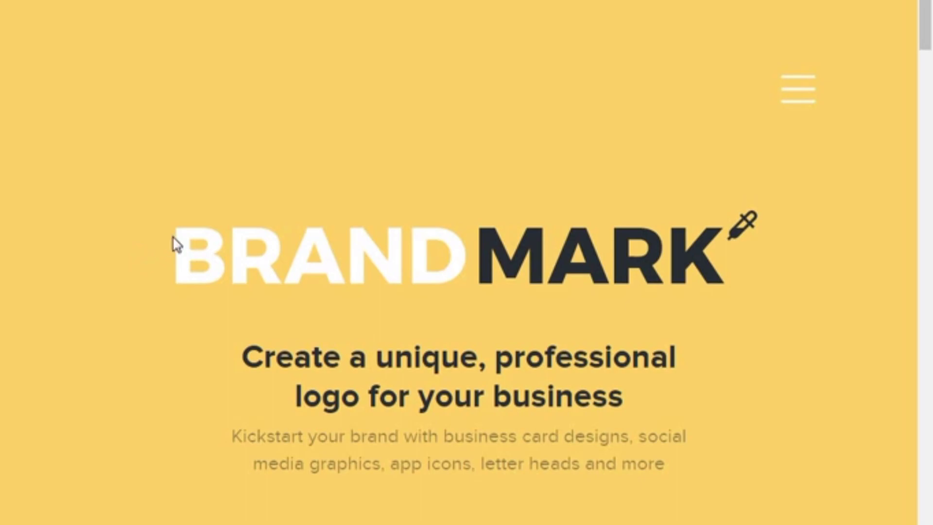
{"action": "scroll", "coordinate": [302, 206], "scroll_direction": "down", "scroll_amount": 5}
{"action": "left_click", "coordinate": [414, 327]}
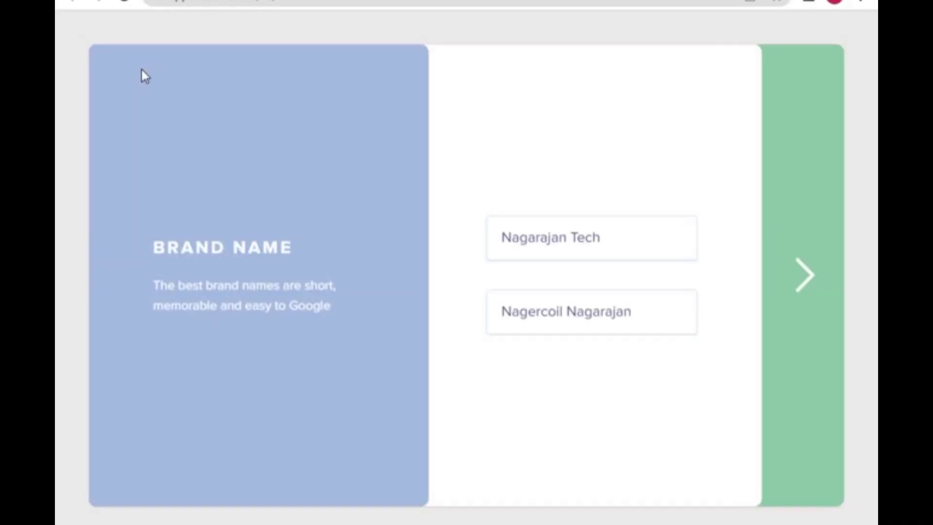
Step: Shorten the brand name to its first word, replace the slogan with "paintshop", and continue to the brand keywords
{"action": "left_click", "coordinate": [603, 240]}
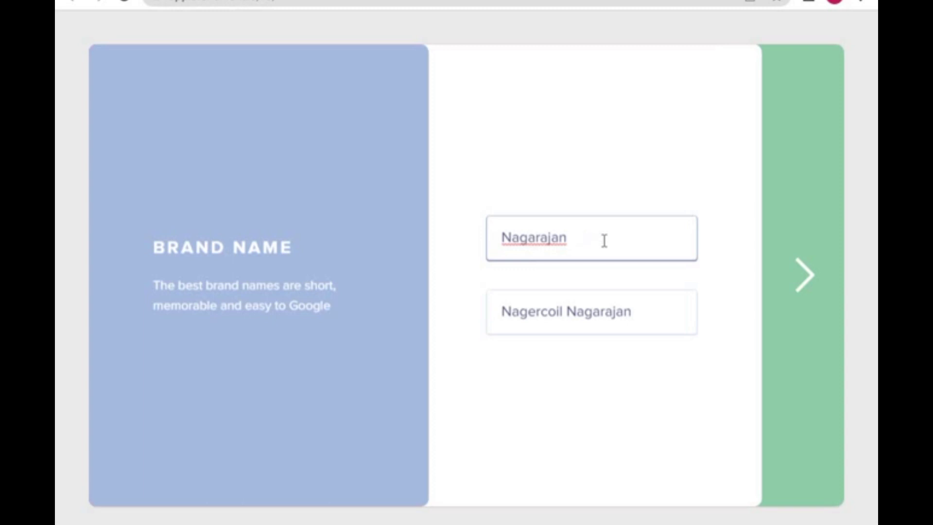
{"action": "left_click", "coordinate": [639, 312]}
{"action": "key", "text": "BackSpace"}
{"action": "key", "text": "BackSpace"}
{"action": "key", "text": "BackSpace"}
{"action": "key", "text": "BackSpace"}
{"action": "key", "text": "BackSpace"}
{"action": "key", "text": "BackSpace"}
{"action": "key", "text": "BackSpace"}
{"action": "key", "text": "BackSpace"}
{"action": "key", "text": "BackSpace"}
{"action": "key", "text": "BackSpace"}
{"action": "key", "text": "BackSpace"}
{"action": "key", "text": "BackSpace"}
{"action": "key", "text": "BackSpace"}
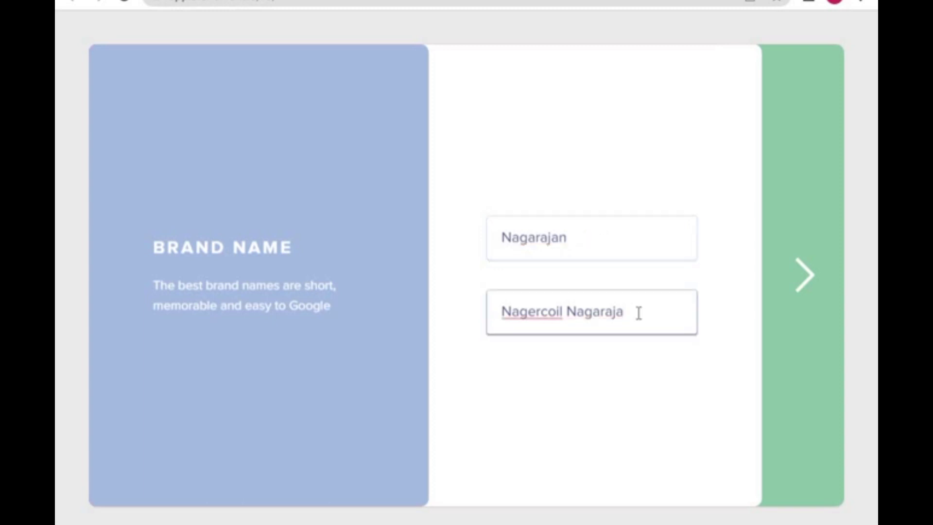
{"action": "key", "text": "BackSpace"}
{"action": "key", "text": "BackSpace"}
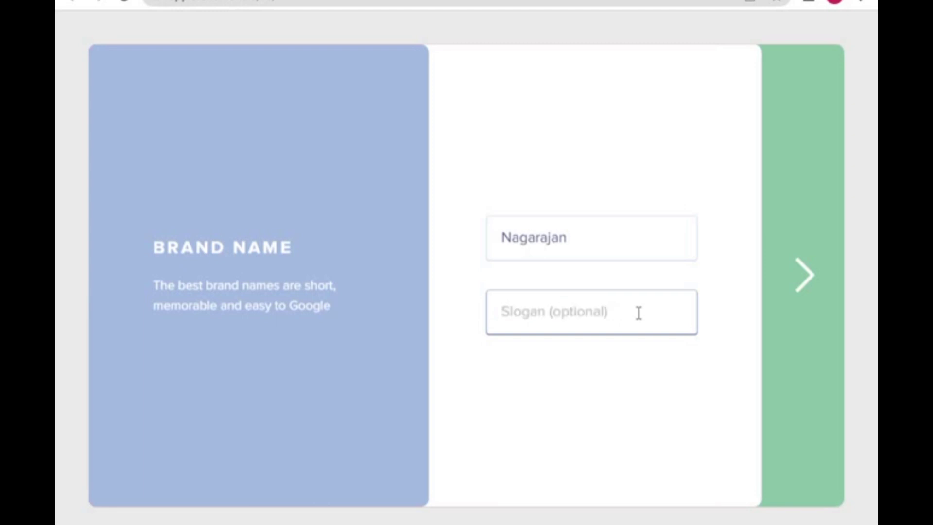
{"action": "type", "text": "paintshop"}
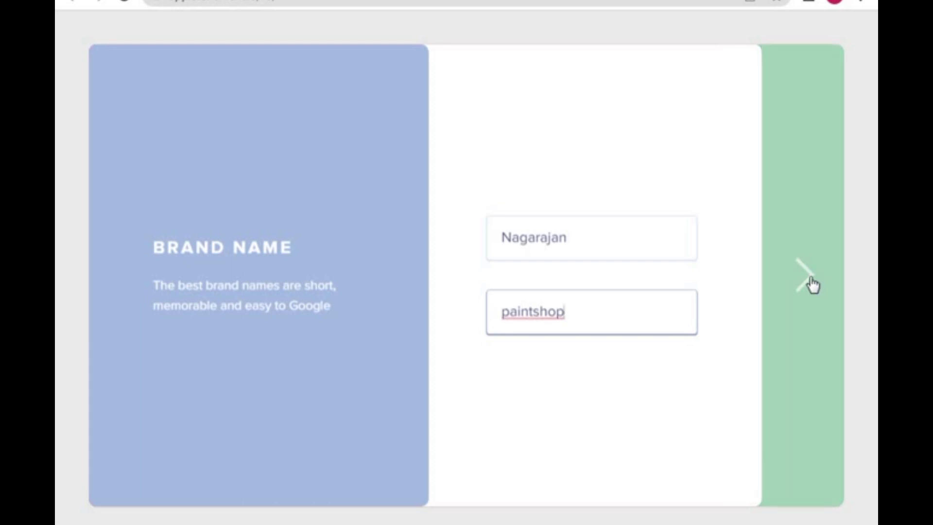
{"action": "left_click", "coordinate": [812, 284]}
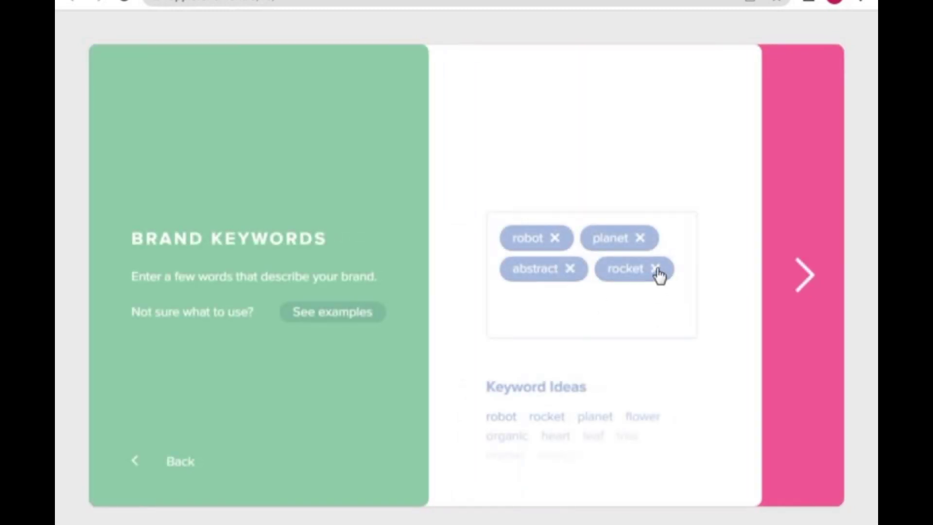
Step: Change the brand keywords to robot, organic, abstract and tree, and continue to the color style
{"action": "left_click", "coordinate": [655, 270]}
{"action": "left_click", "coordinate": [569, 268]}
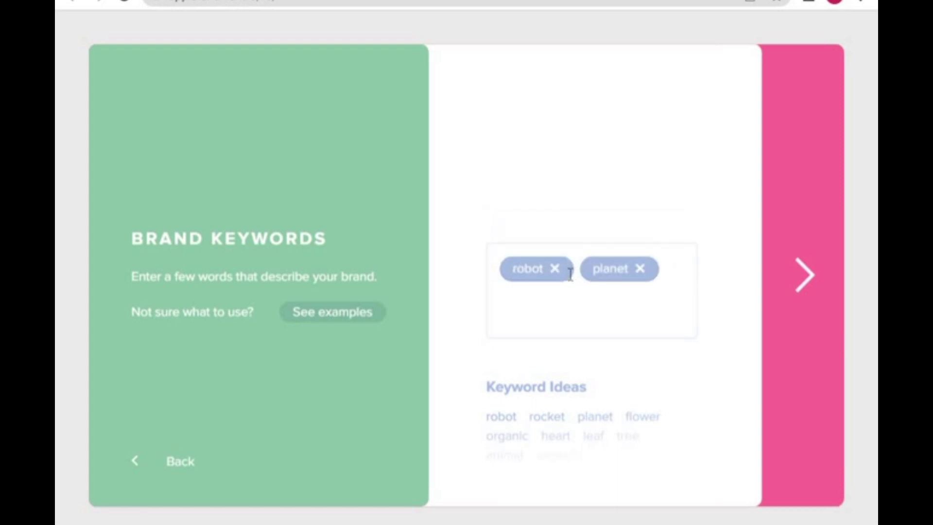
{"action": "left_click", "coordinate": [524, 438]}
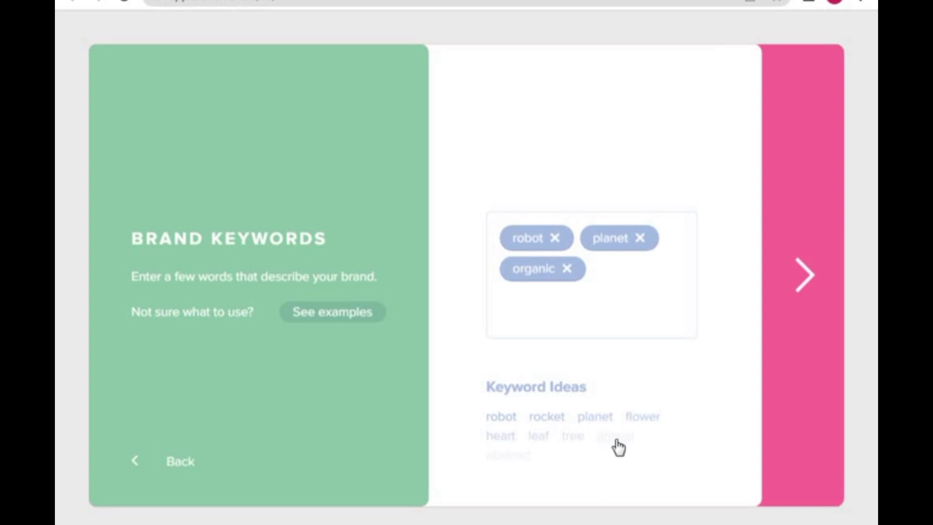
{"action": "left_click", "coordinate": [640, 239]}
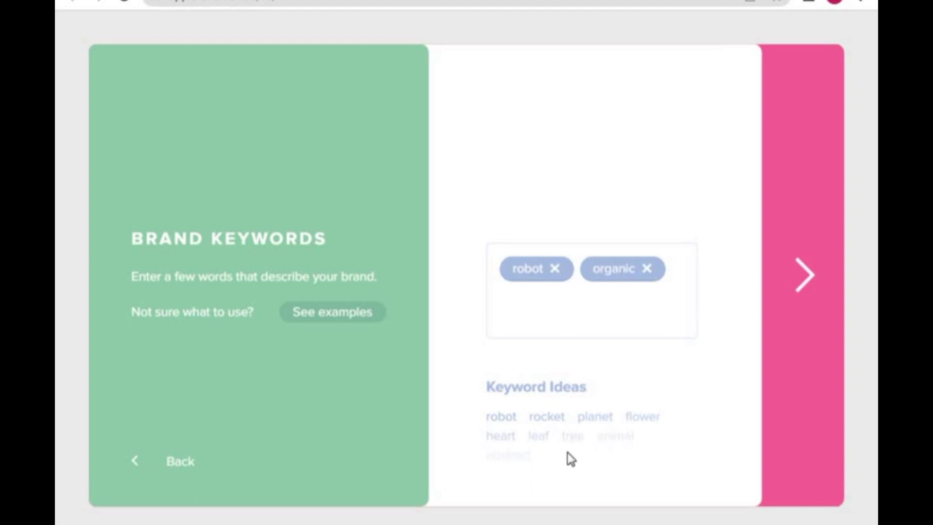
{"action": "left_click", "coordinate": [505, 457]}
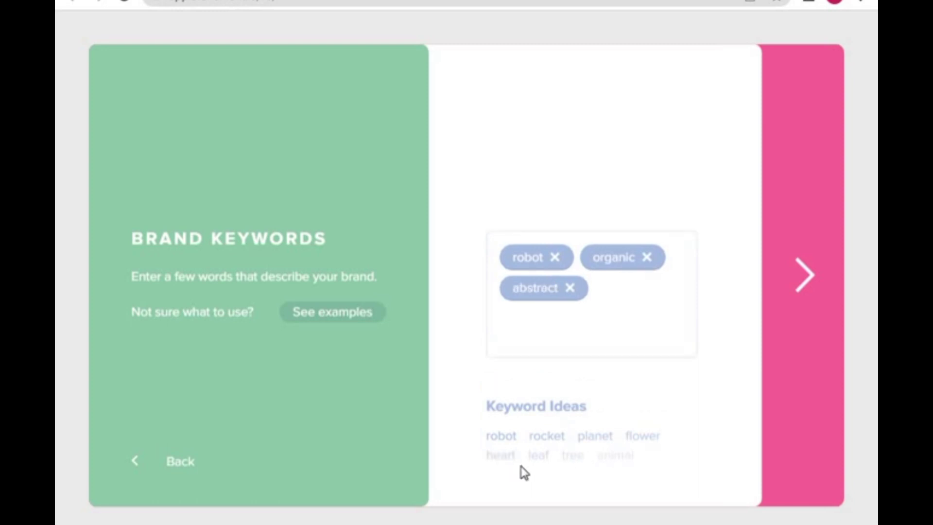
{"action": "left_click", "coordinate": [572, 459]}
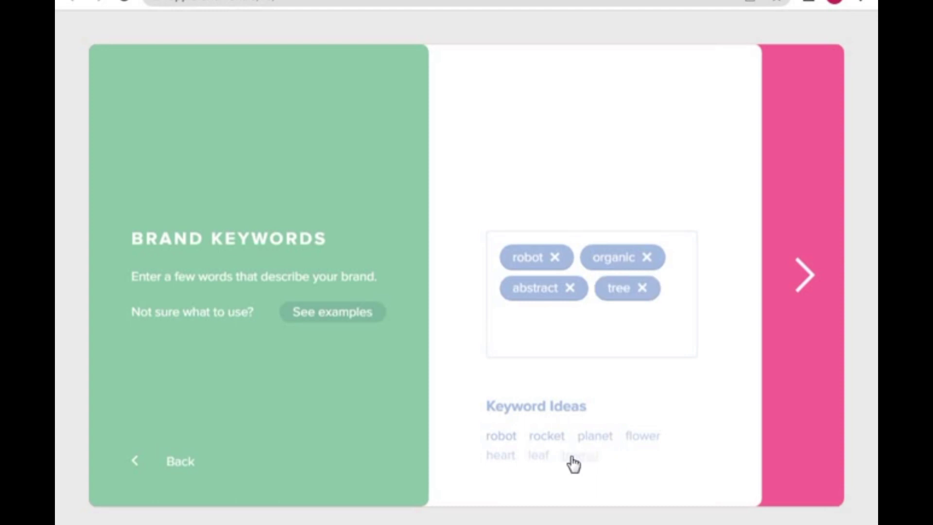
{"action": "left_click", "coordinate": [804, 275]}
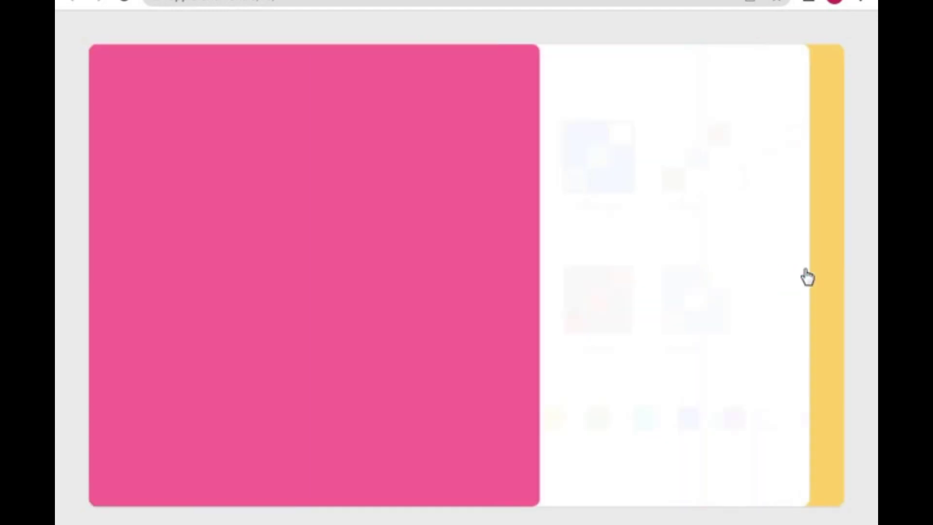
Step: Choose the Vibrant color style and generate the logo designs
{"action": "left_click", "coordinate": [468, 187]}
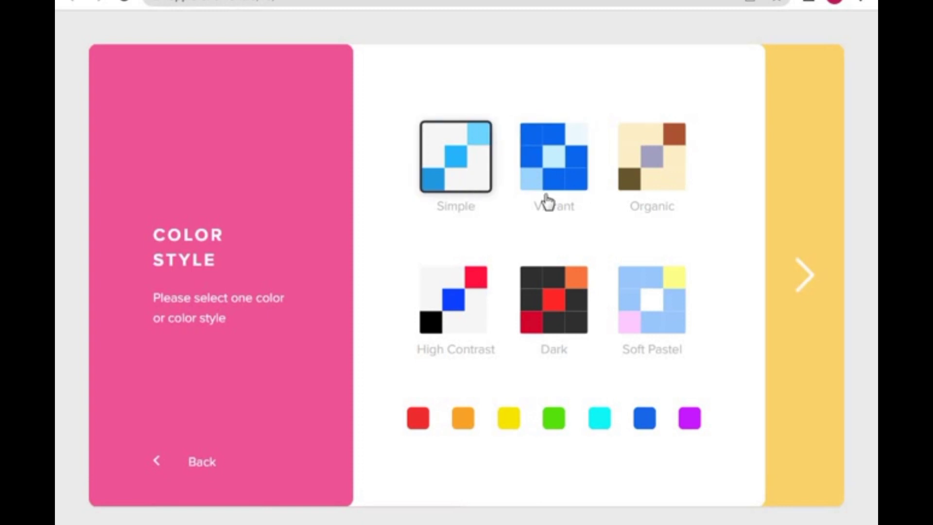
{"action": "left_click", "coordinate": [637, 183]}
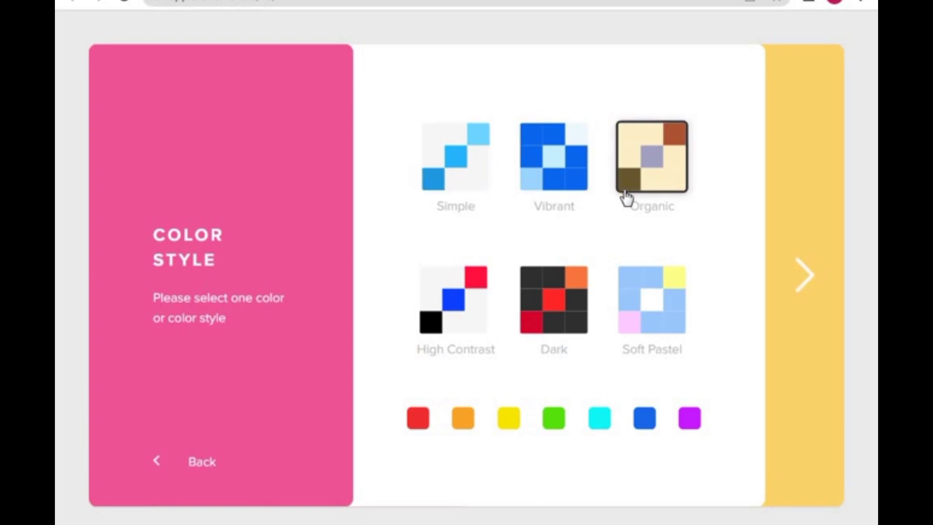
{"action": "left_click", "coordinate": [541, 203]}
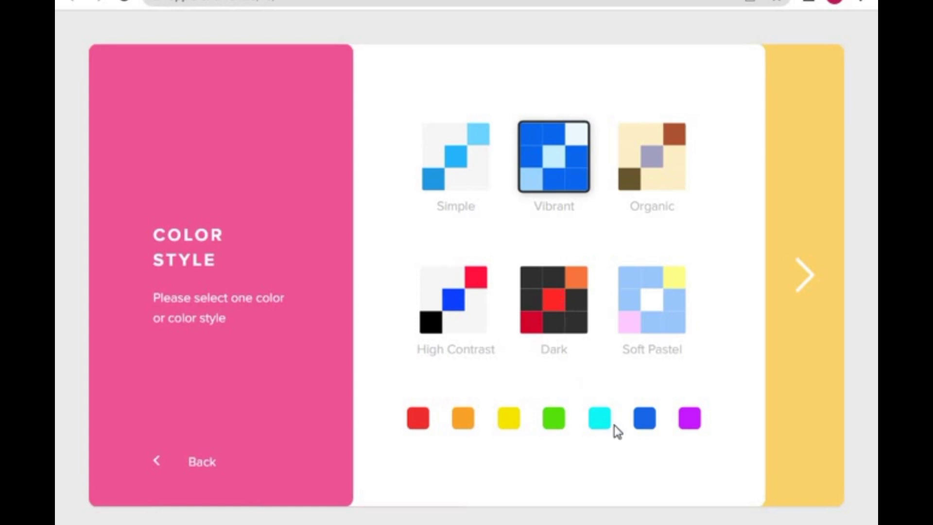
{"action": "left_click", "coordinate": [800, 285]}
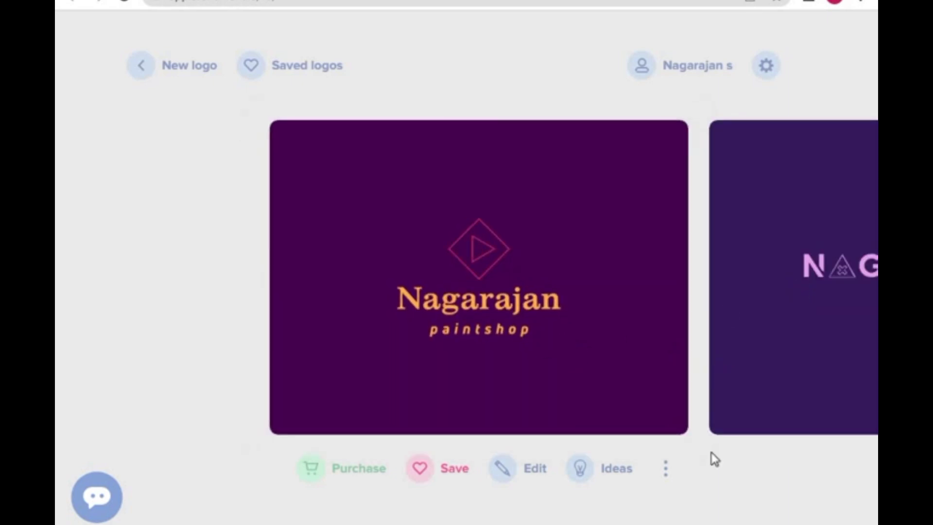
Step: Browse the generated logos as far as the blue design with orange serif lettering, and view its full-size preview
{"action": "left_click_drag", "start_coordinate": [521, 516], "coordinate": [320, 520]}
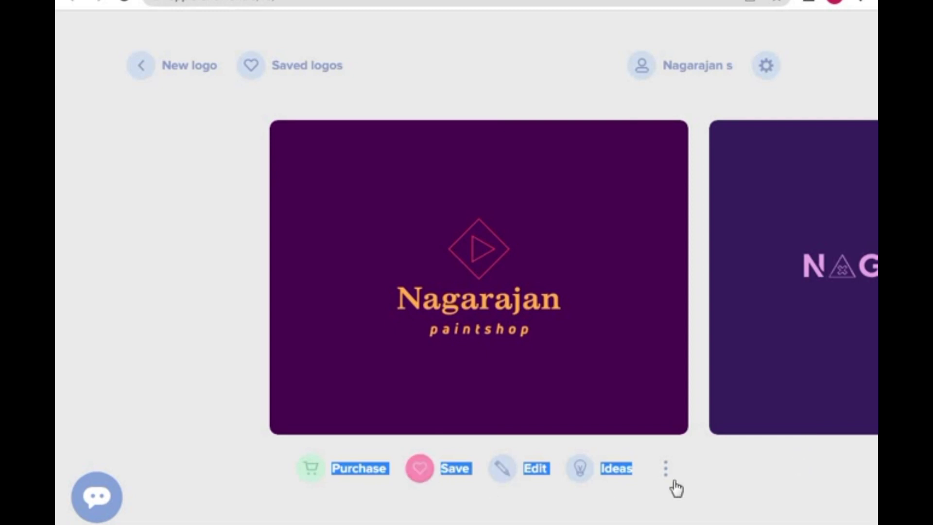
{"action": "left_click", "coordinate": [707, 497]}
{"action": "left_click_drag", "start_coordinate": [707, 497], "coordinate": [297, 489]}
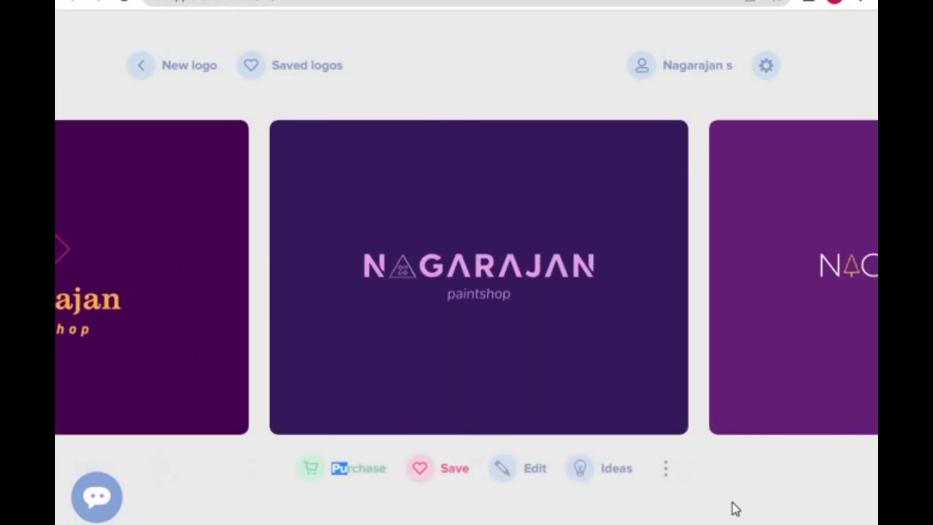
{"action": "left_click_drag", "start_coordinate": [359, 488], "coordinate": [560, 489]}
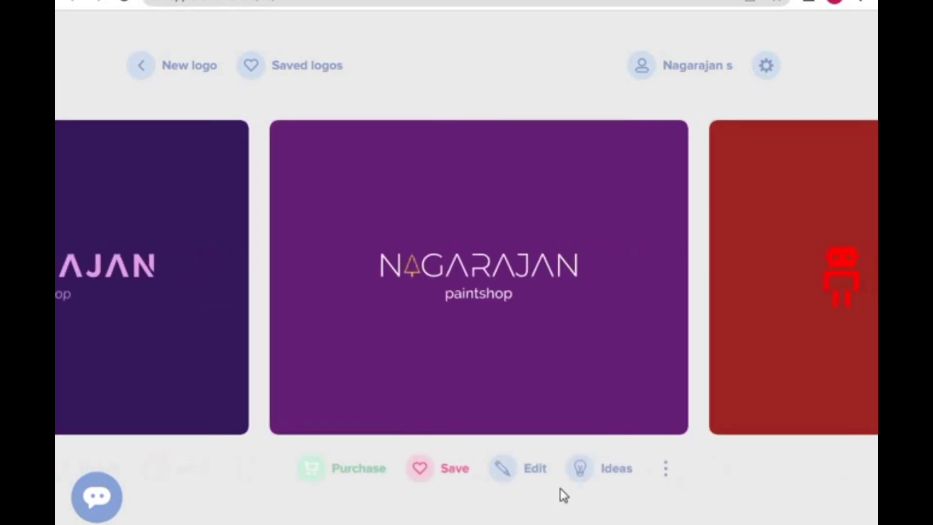
{"action": "left_click_drag", "start_coordinate": [716, 481], "coordinate": [345, 499]}
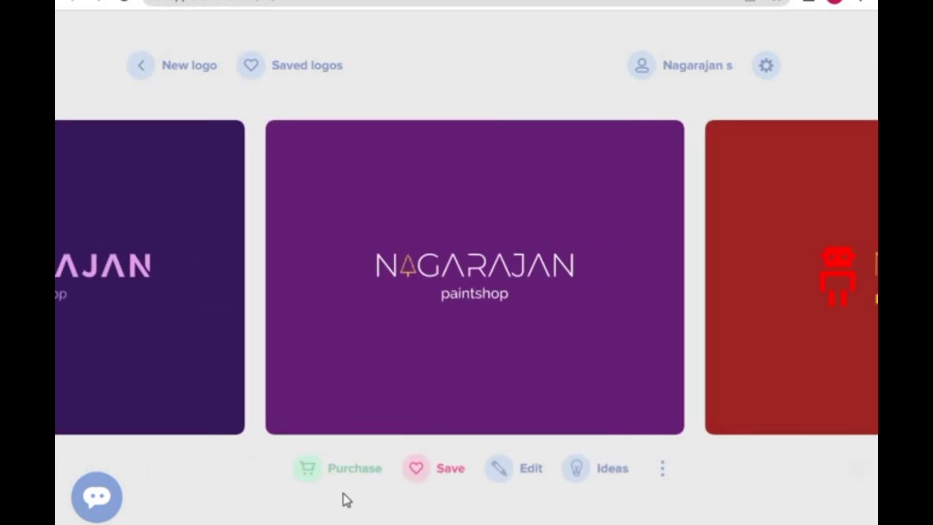
{"action": "left_click_drag", "start_coordinate": [760, 472], "coordinate": [396, 480]}
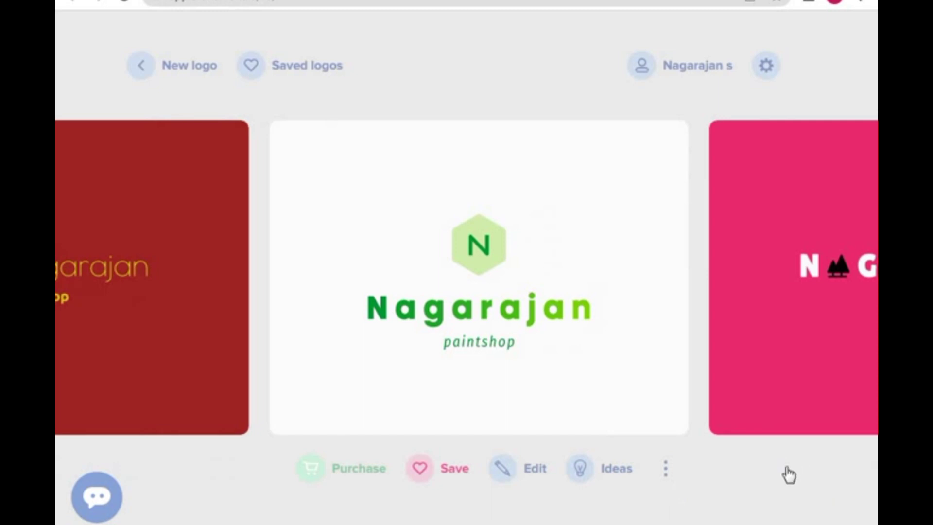
{"action": "mouse_move", "coordinate": [787, 475]}
{"action": "left_mouse_down"}
{"action": "mouse_move", "coordinate": [535, 483]}
{"action": "mouse_move", "coordinate": [378, 473]}
{"action": "left_mouse_up"}
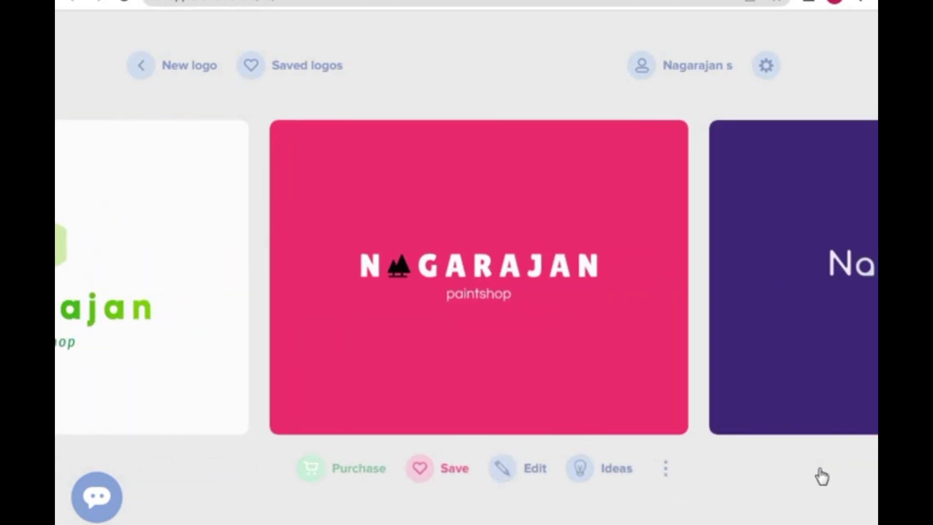
{"action": "left_click_drag", "start_coordinate": [646, 486], "coordinate": [313, 451]}
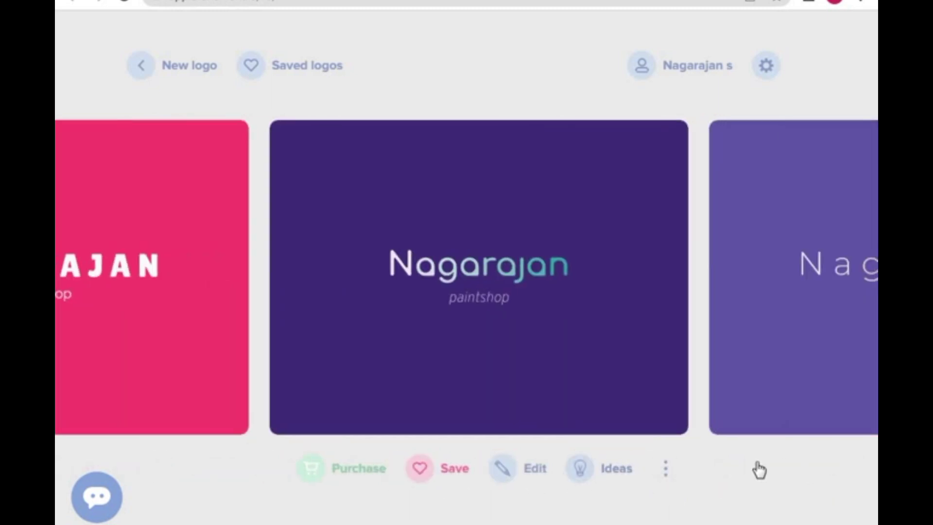
{"action": "left_click_drag", "start_coordinate": [758, 470], "coordinate": [366, 479]}
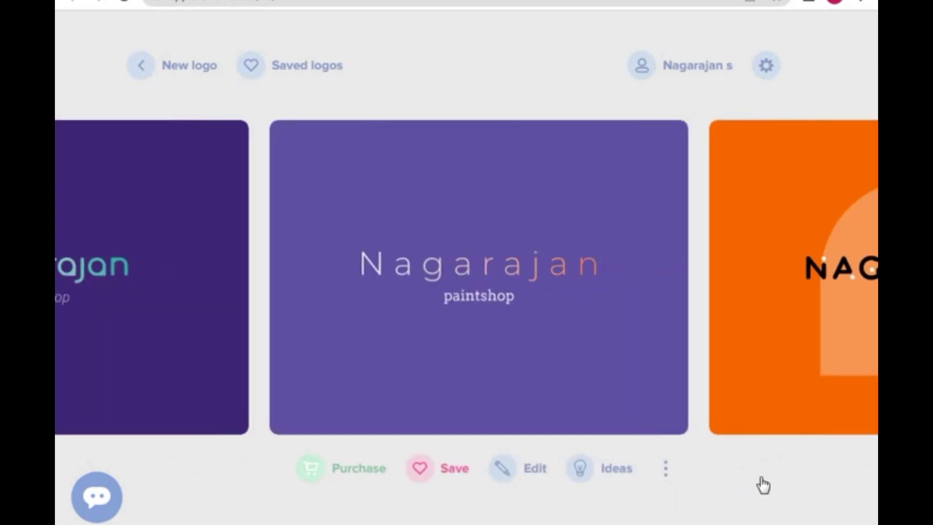
{"action": "left_click_drag", "start_coordinate": [751, 494], "coordinate": [348, 505]}
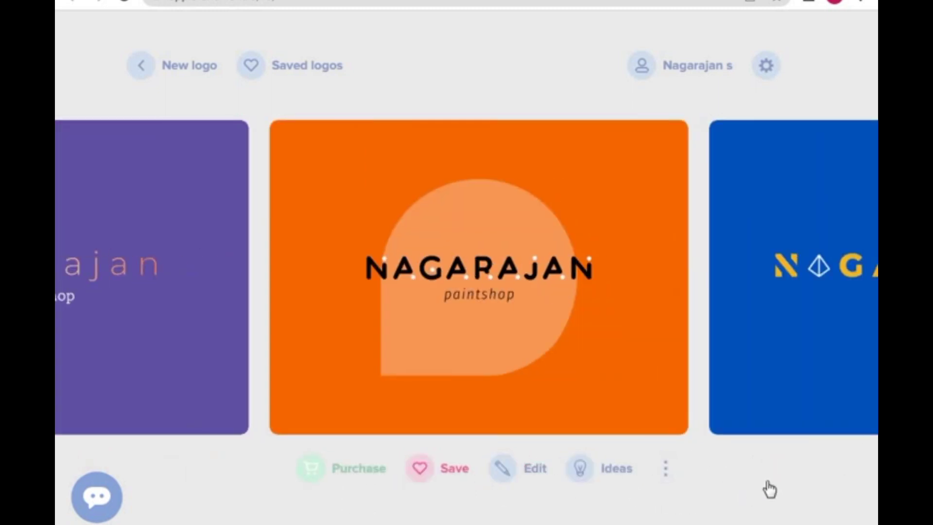
{"action": "left_click_drag", "start_coordinate": [771, 486], "coordinate": [456, 495]}
{"action": "mouse_move", "coordinate": [586, 491]}
{"action": "left_mouse_down"}
{"action": "mouse_move", "coordinate": [464, 491]}
{"action": "mouse_move", "coordinate": [375, 469]}
{"action": "left_mouse_up"}
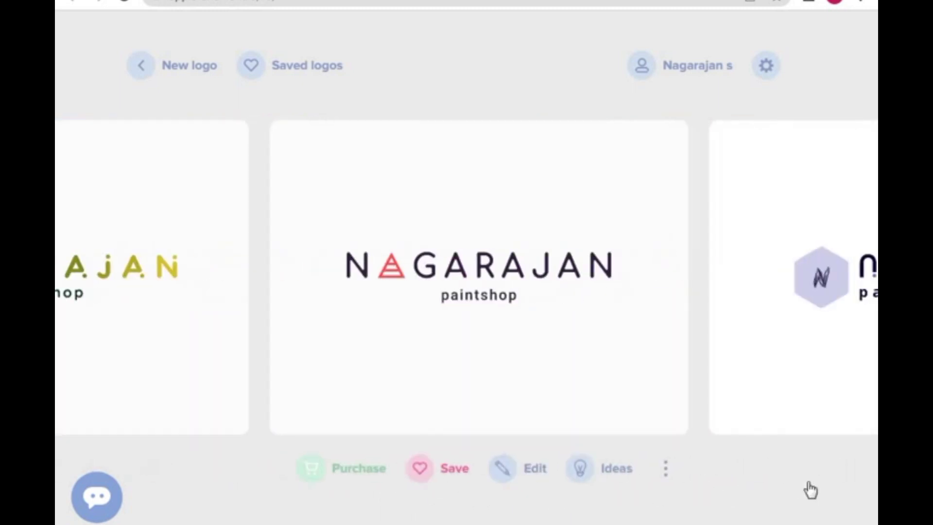
{"action": "left_click_drag", "start_coordinate": [696, 500], "coordinate": [405, 481]}
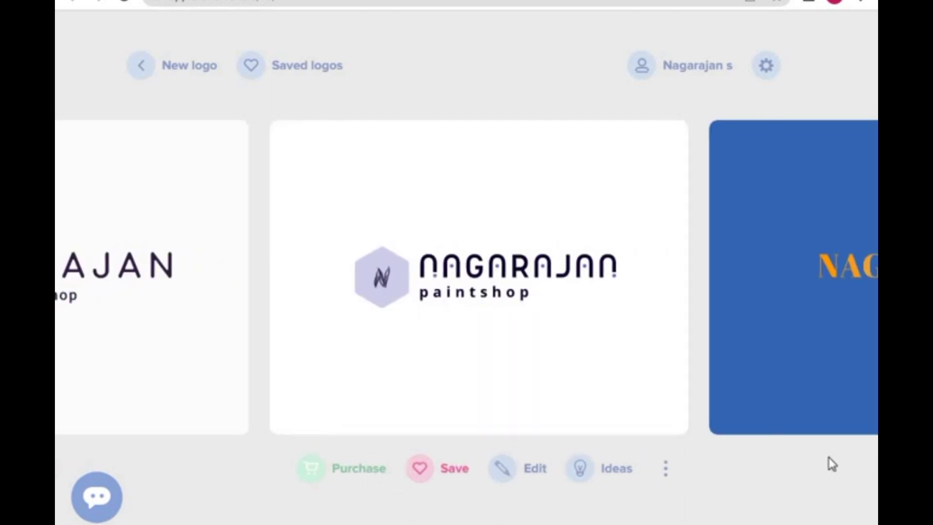
{"action": "left_click_drag", "start_coordinate": [773, 459], "coordinate": [481, 467]}
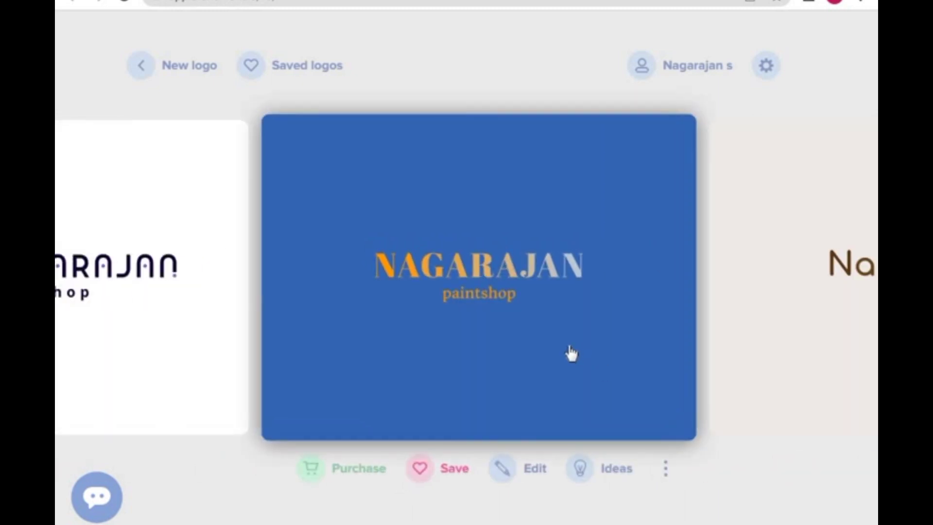
{"action": "left_click", "coordinate": [570, 348]}
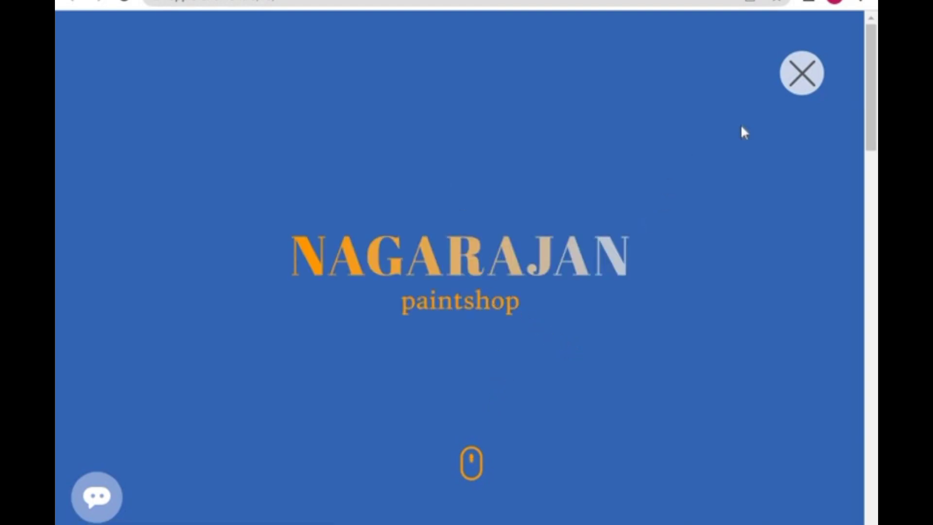
{"action": "left_click", "coordinate": [798, 82]}
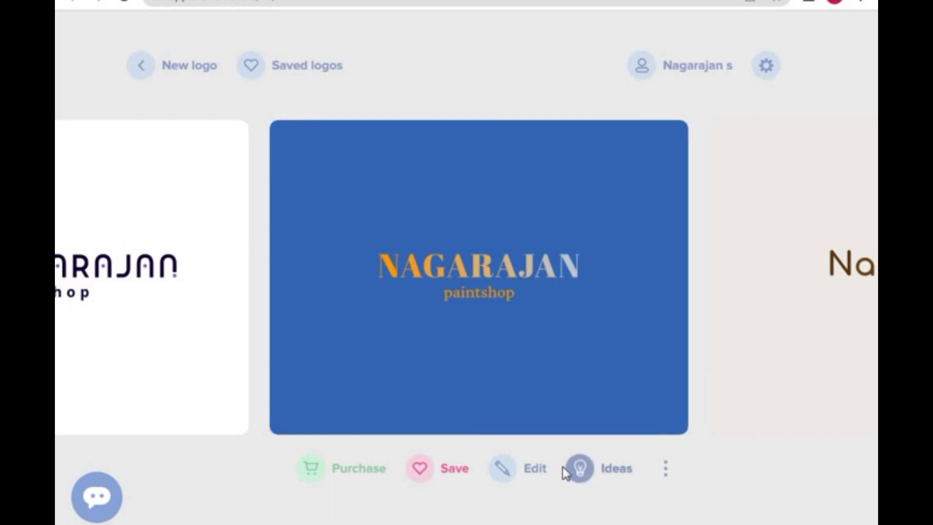
Step: Open the blue logo for editing and choose a text alignment for its brand name
{"action": "left_click", "coordinate": [503, 469]}
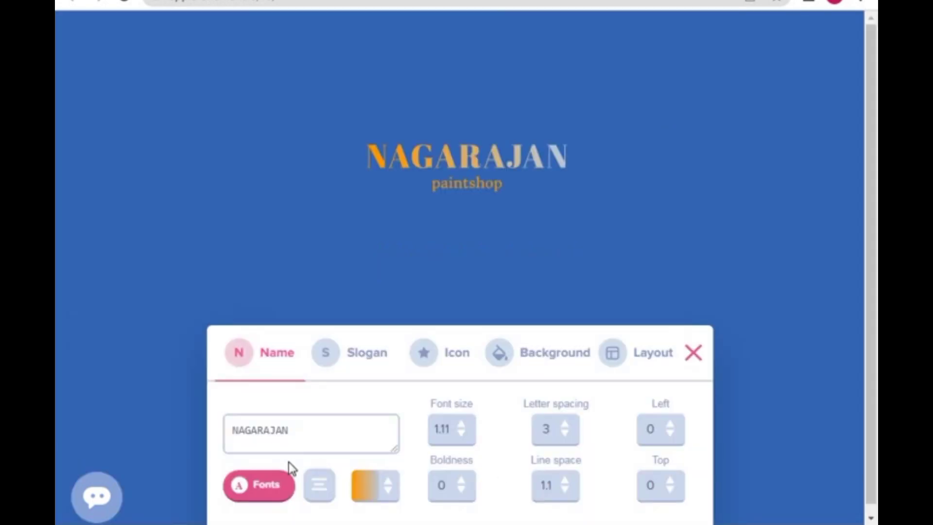
{"action": "left_click", "coordinate": [315, 495]}
{"action": "left_click", "coordinate": [317, 449]}
Step: Shift the orange stop of the brand name's gradient slightly inward, recolor it to #D98B1C and save the gradient
{"action": "left_click", "coordinate": [389, 485]}
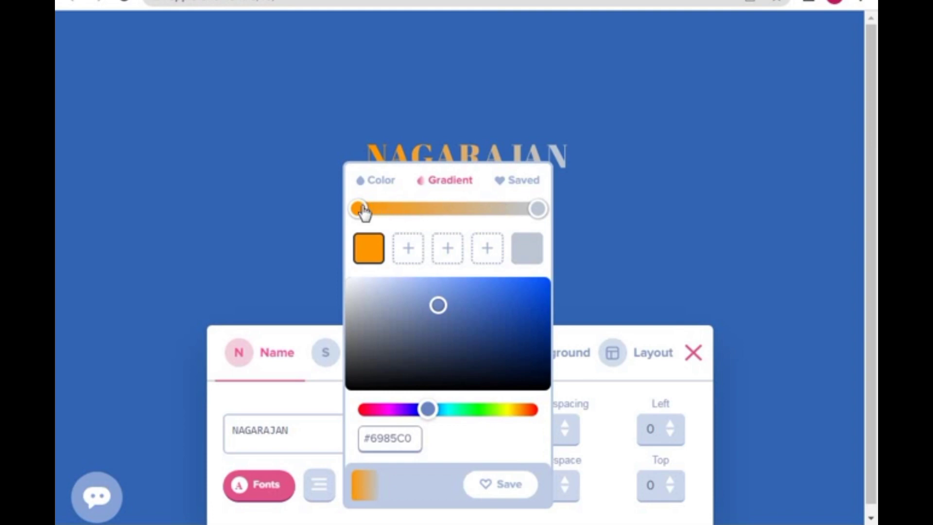
{"action": "left_click_drag", "start_coordinate": [362, 210], "coordinate": [383, 218]}
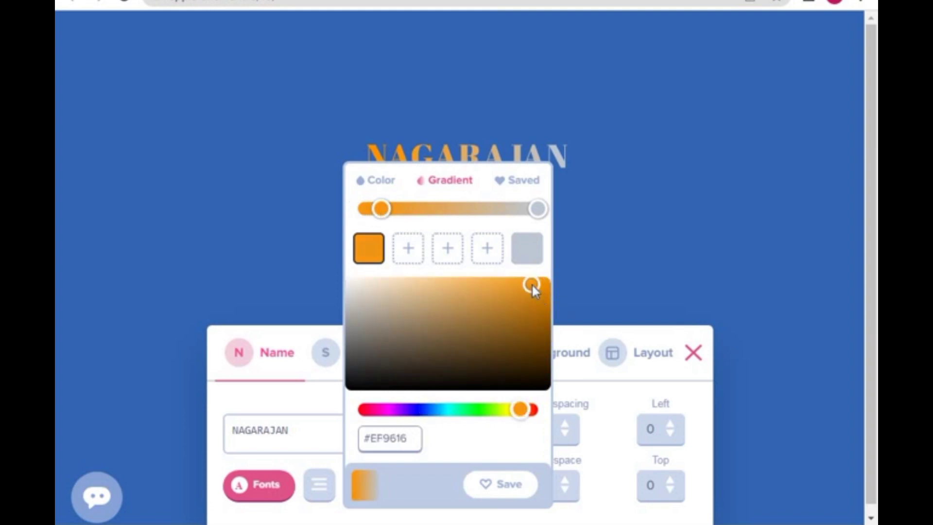
{"action": "left_click_drag", "start_coordinate": [532, 284], "coordinate": [523, 293]}
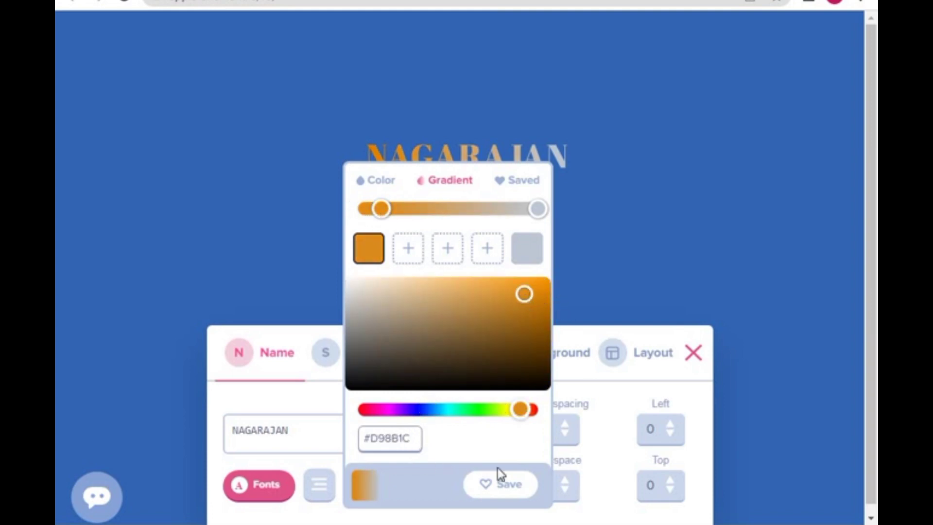
{"action": "left_click", "coordinate": [491, 495]}
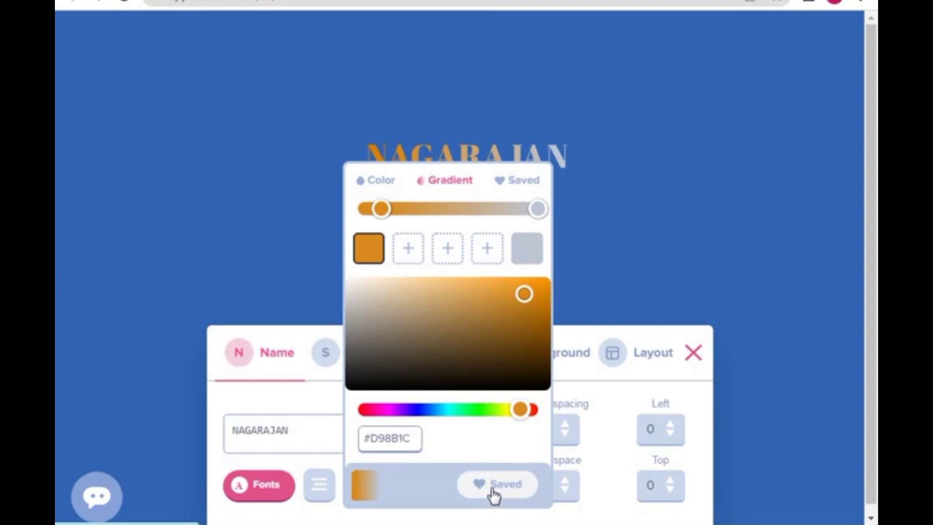
{"action": "left_click", "coordinate": [606, 289]}
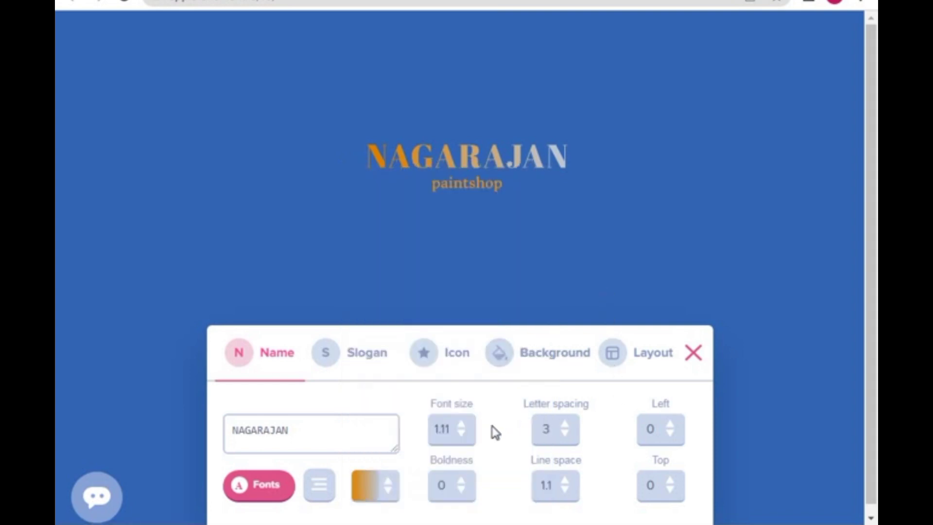
Step: Set the brand name's font size to 1.34 and its boldness to 1.9
{"action": "left_click", "coordinate": [461, 428]}
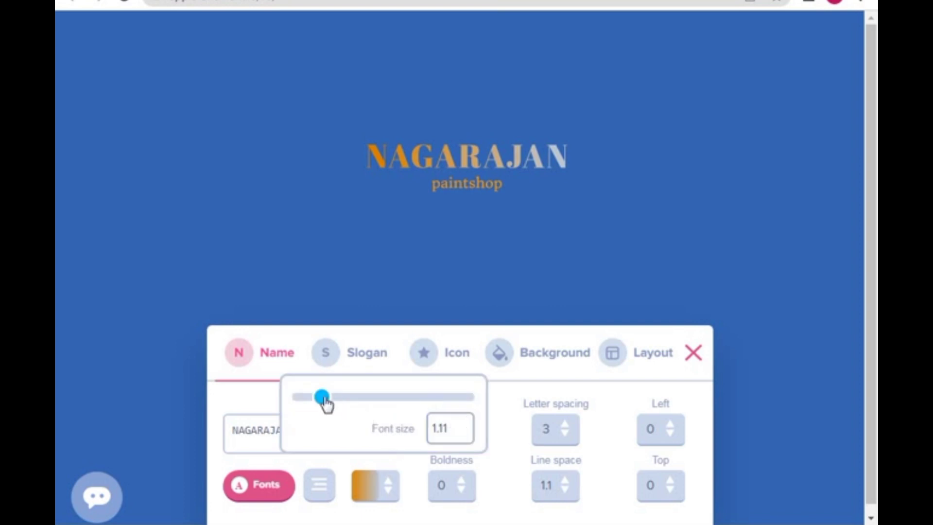
{"action": "left_click_drag", "start_coordinate": [326, 403], "coordinate": [332, 411]}
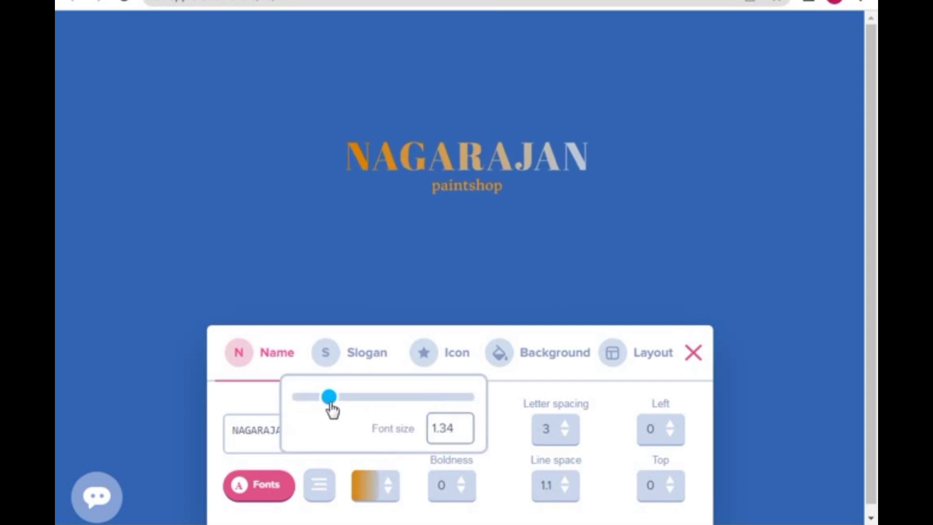
{"action": "left_click", "coordinate": [552, 392]}
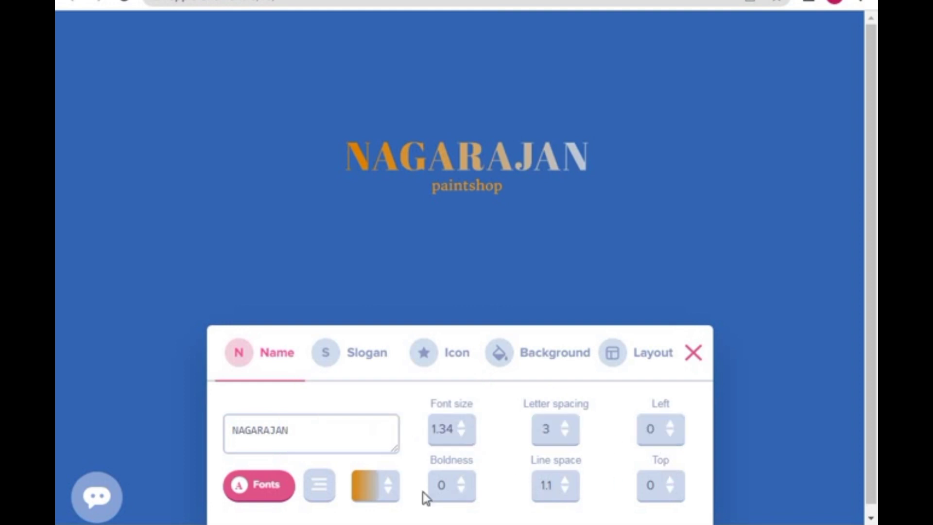
{"action": "left_click", "coordinate": [461, 481]}
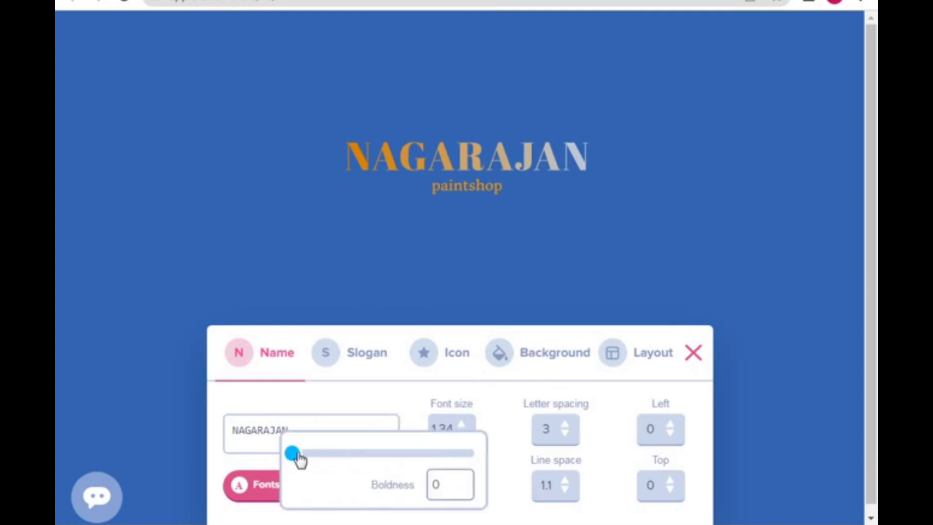
{"action": "left_click_drag", "start_coordinate": [298, 458], "coordinate": [309, 459]}
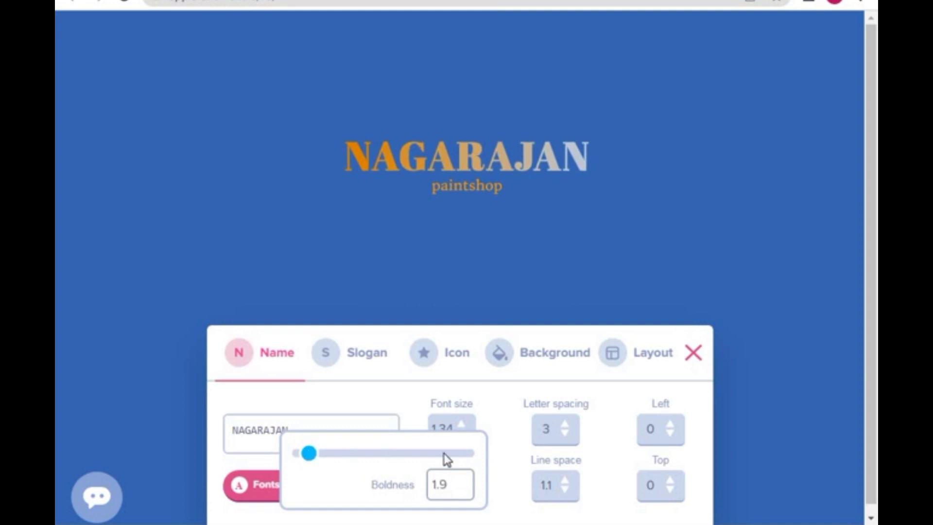
Step: Set the brand name's line space to 1.31 and its left offset to 24.1
{"action": "left_click", "coordinate": [568, 485]}
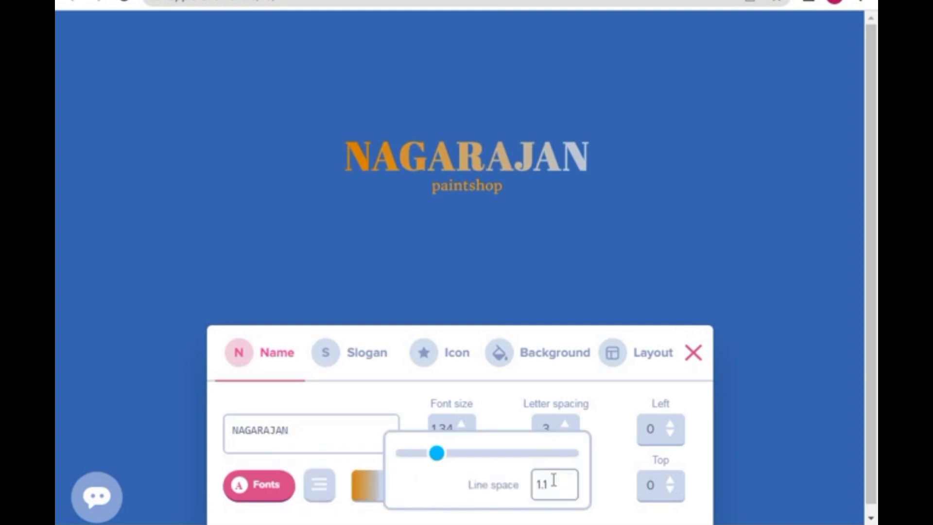
{"action": "left_click_drag", "start_coordinate": [446, 459], "coordinate": [448, 459]}
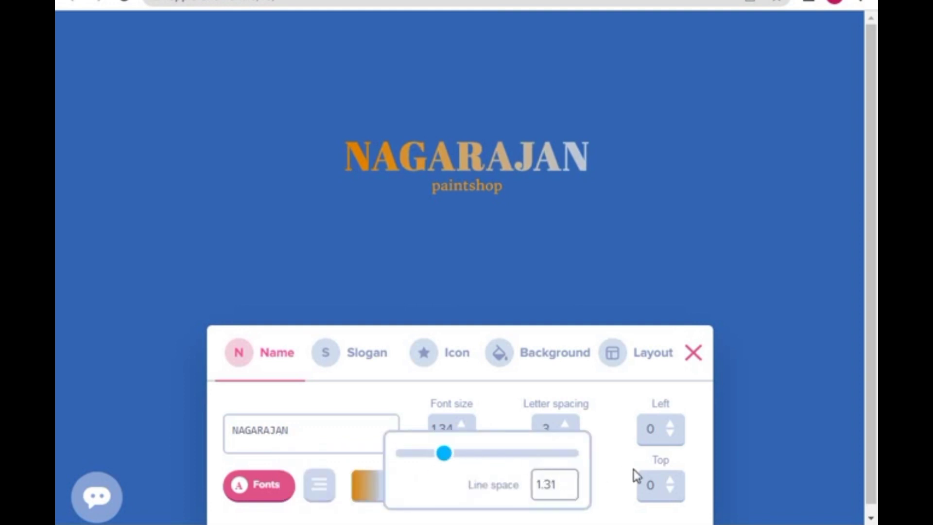
{"action": "left_click", "coordinate": [670, 426]}
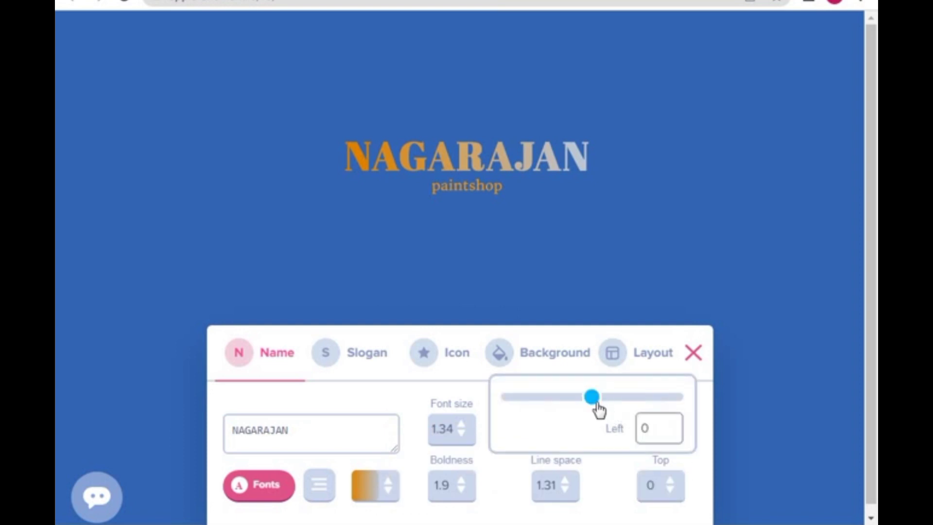
{"action": "left_click_drag", "start_coordinate": [593, 404], "coordinate": [598, 408]}
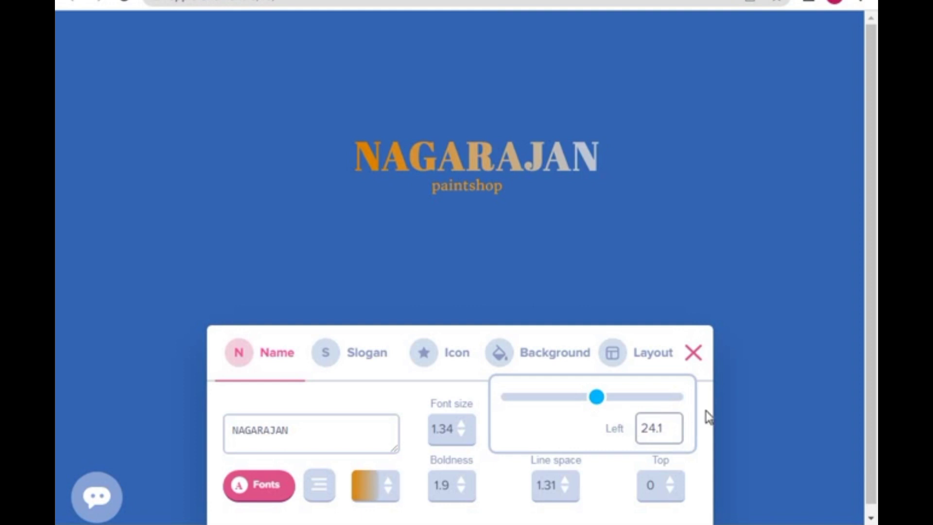
{"action": "left_click", "coordinate": [707, 455]}
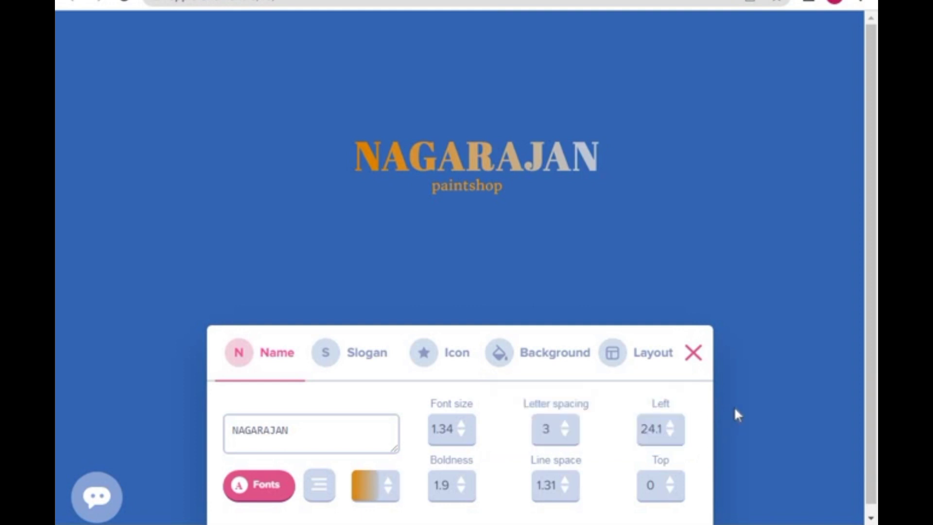
Step: Open the slogan settings, delete the last letters of the slogan and retype them as "op"
{"action": "left_click", "coordinate": [360, 362]}
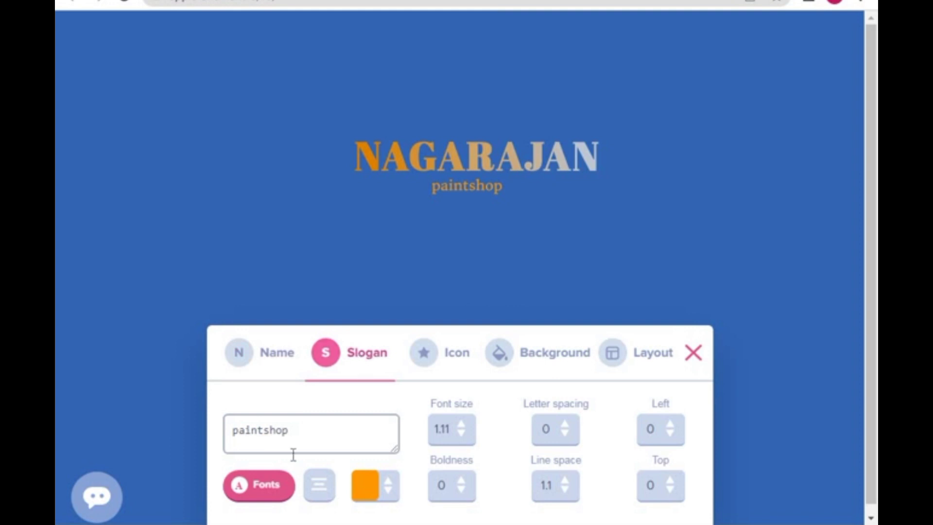
{"action": "left_click", "coordinate": [291, 435]}
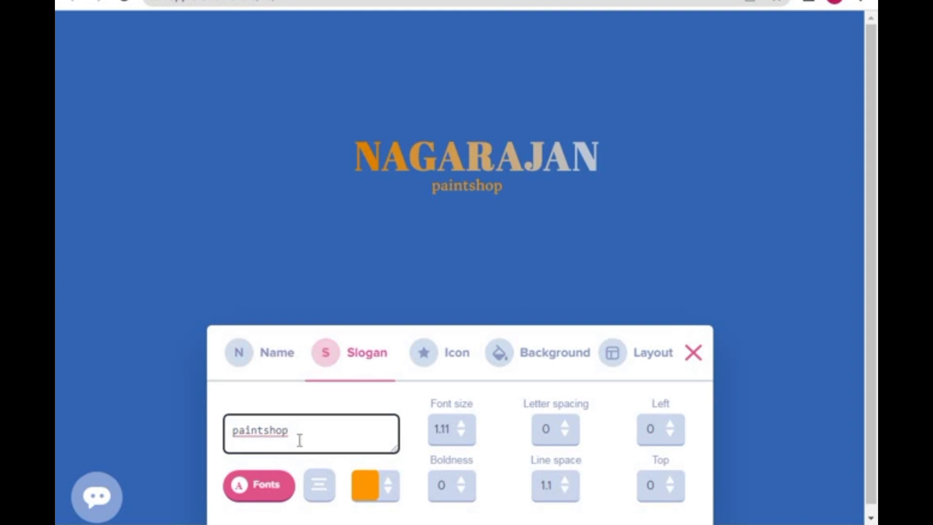
{"action": "key", "text": "BackSpace"}
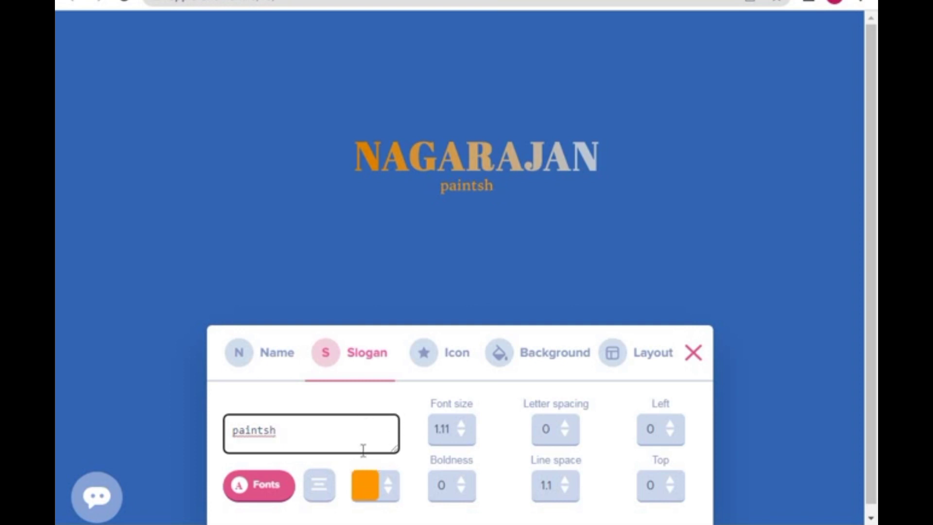
{"action": "type", "text": "op"}
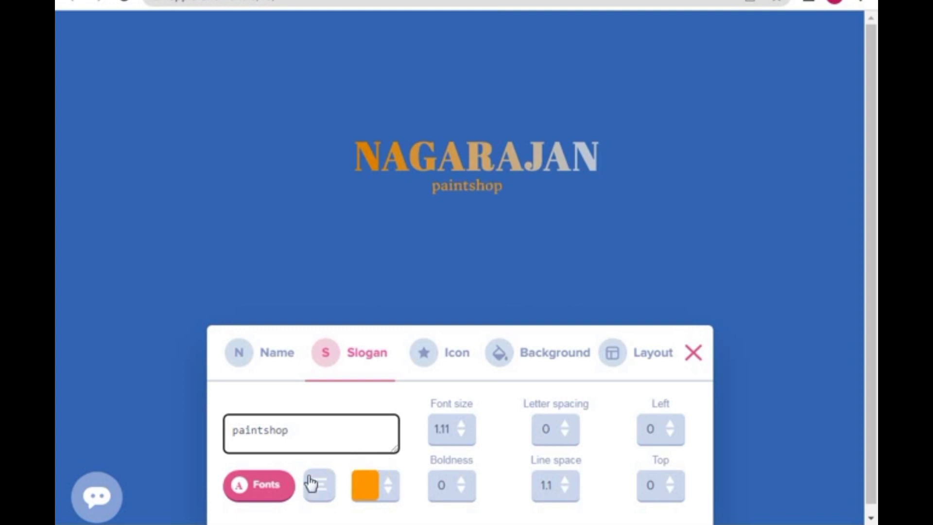
Step: Set the slogan's font size to 1.37 and its letter spacing to 1
{"action": "left_click", "coordinate": [460, 428]}
{"action": "left_click_drag", "start_coordinate": [329, 406], "coordinate": [332, 410]}
{"action": "left_click", "coordinate": [299, 435]}
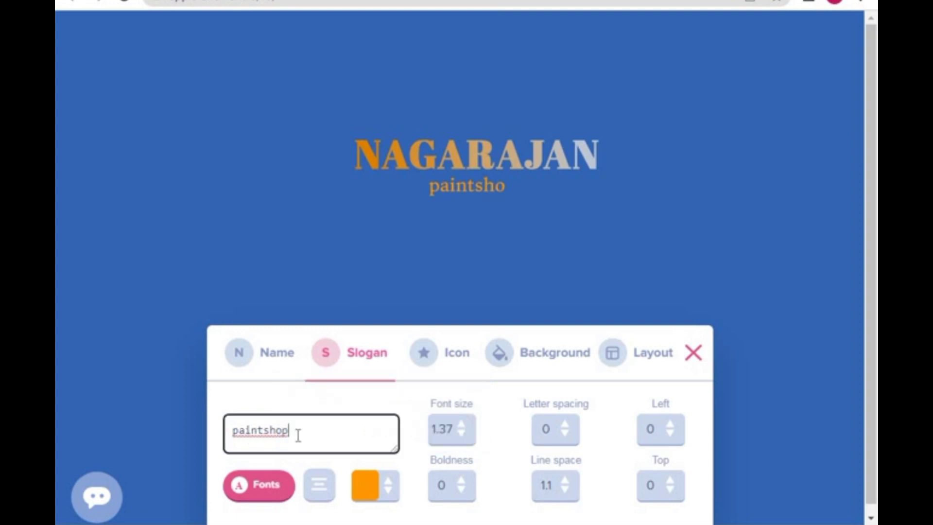
{"action": "left_click", "coordinate": [298, 461]}
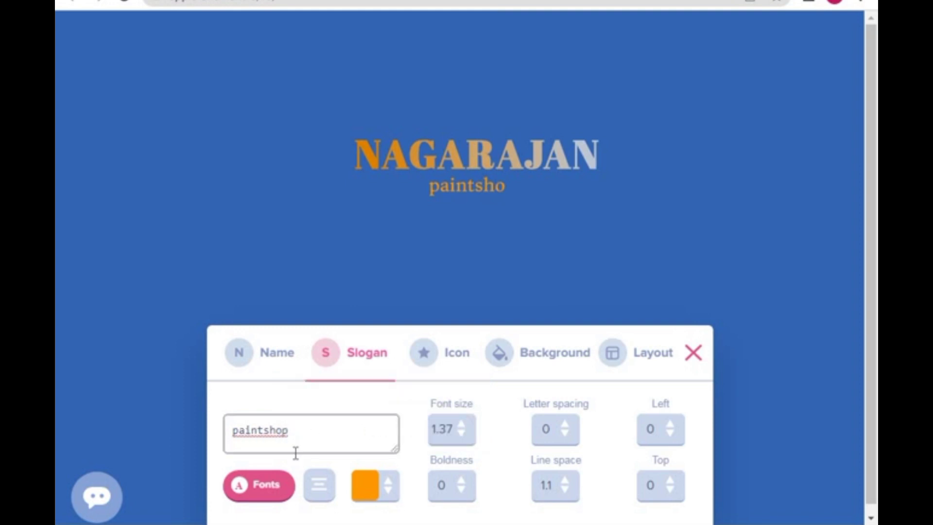
{"action": "left_click", "coordinate": [298, 434]}
{"action": "left_click", "coordinate": [567, 427]}
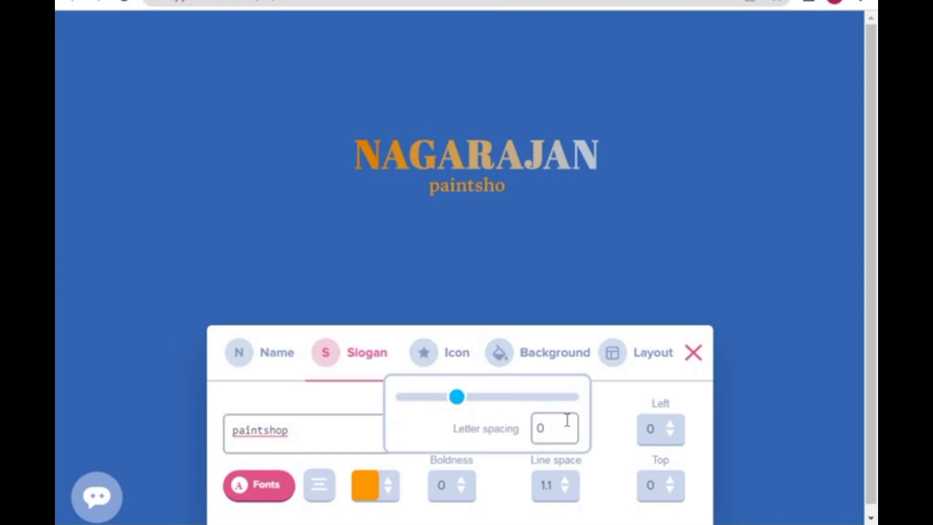
{"action": "mouse_move", "coordinate": [458, 398]}
{"action": "left_mouse_down"}
{"action": "mouse_move", "coordinate": [462, 407]}
{"action": "mouse_move", "coordinate": [458, 398]}
{"action": "left_mouse_up"}
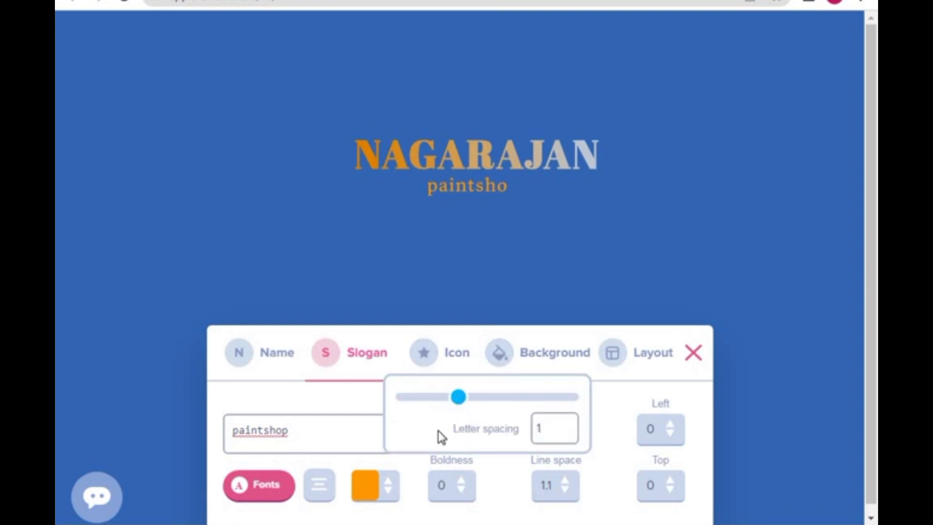
{"action": "left_click", "coordinate": [310, 445]}
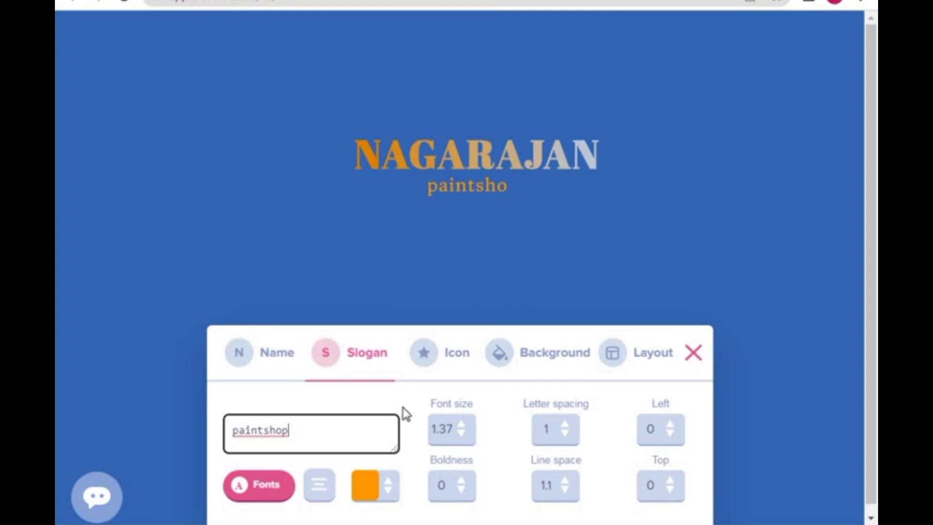
Step: Retype the end of the slogan so it reads "paintshop" in full, and set its left offset to 11
{"action": "left_click", "coordinate": [453, 367]}
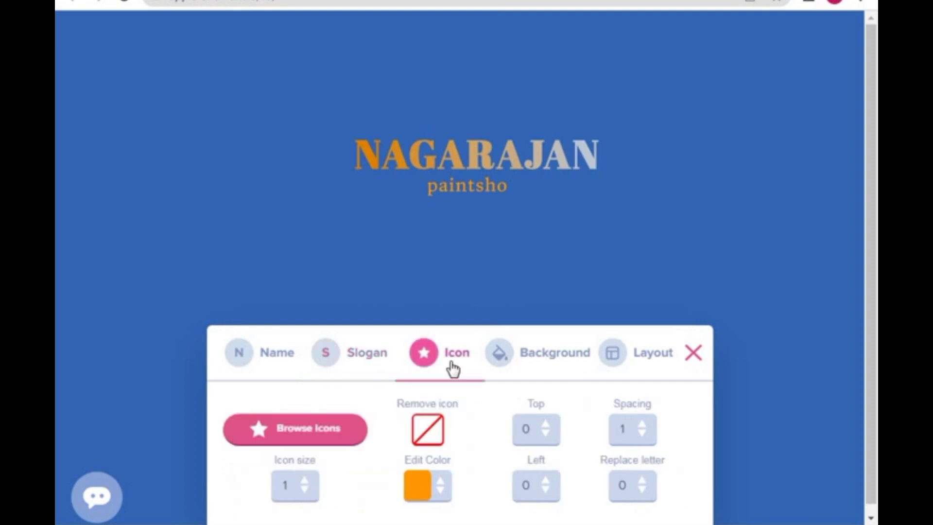
{"action": "left_click", "coordinate": [367, 369]}
{"action": "left_click_drag", "start_coordinate": [283, 432], "coordinate": [292, 439]}
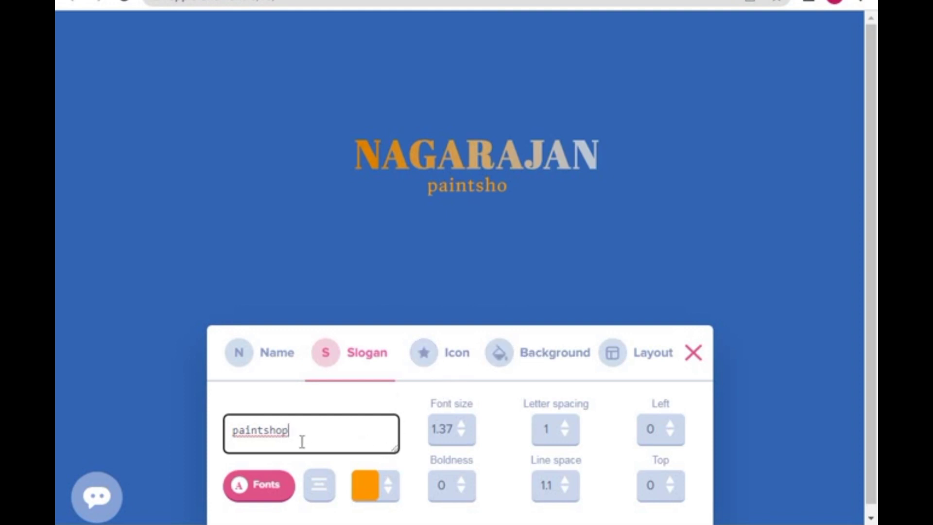
{"action": "key", "text": "BackSpace"}
{"action": "key", "text": "BackSpace"}
{"action": "key", "text": "BackSpace"}
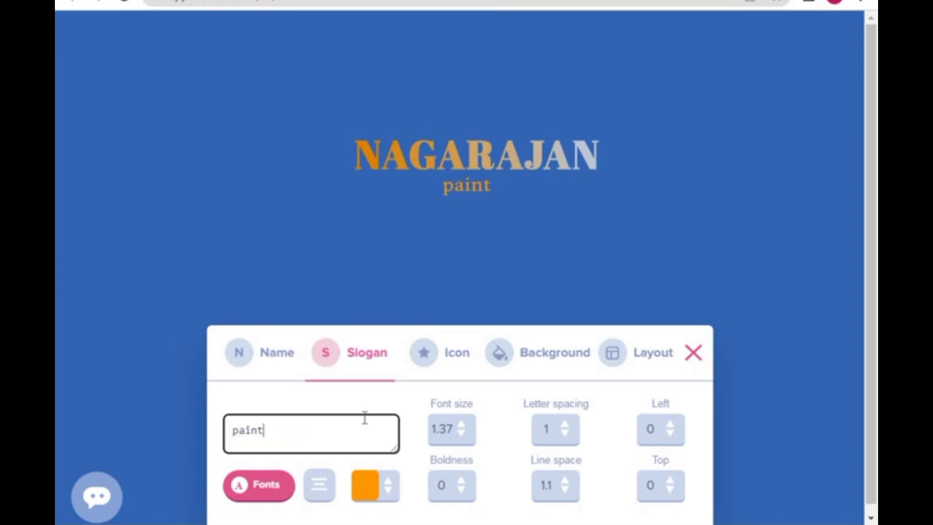
{"action": "left_click", "coordinate": [402, 409]}
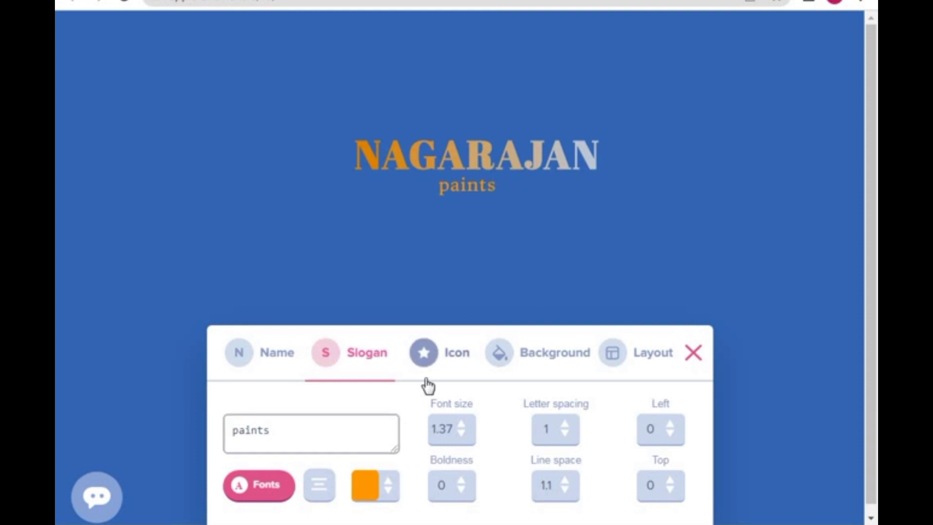
{"action": "left_click", "coordinate": [316, 428]}
{"action": "type", "text": "h"}
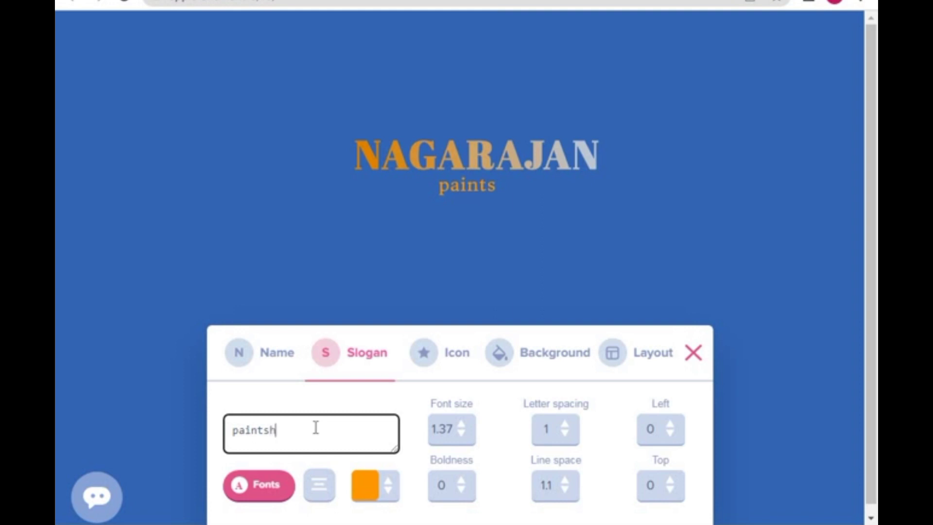
{"action": "type", "text": "op"}
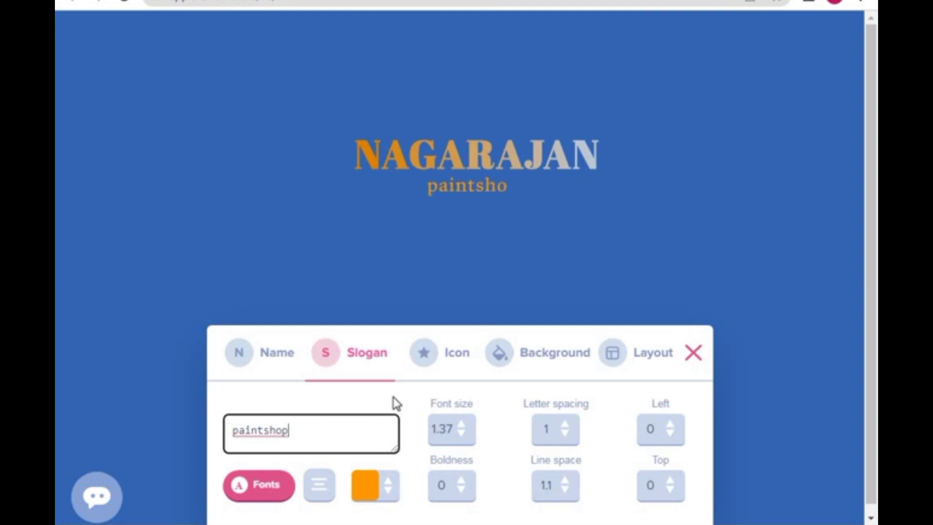
{"action": "left_click", "coordinate": [395, 404]}
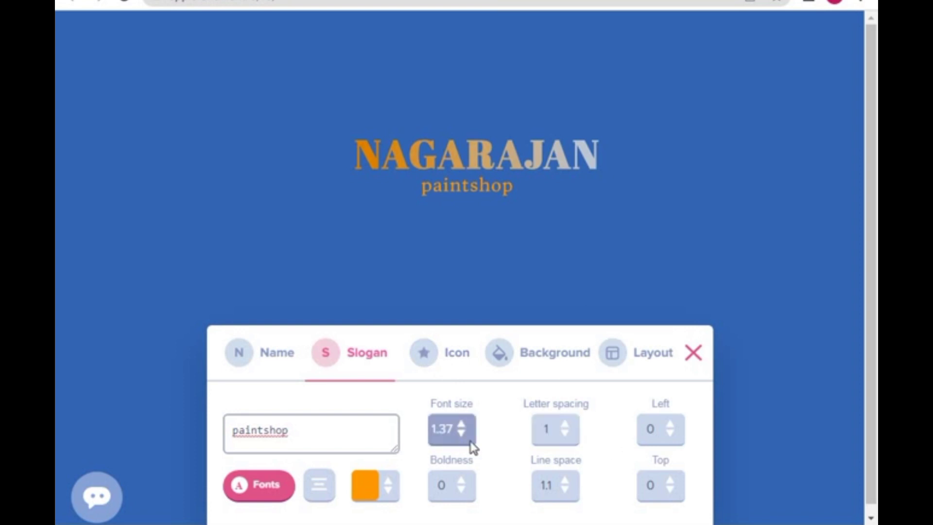
{"action": "left_click", "coordinate": [672, 427]}
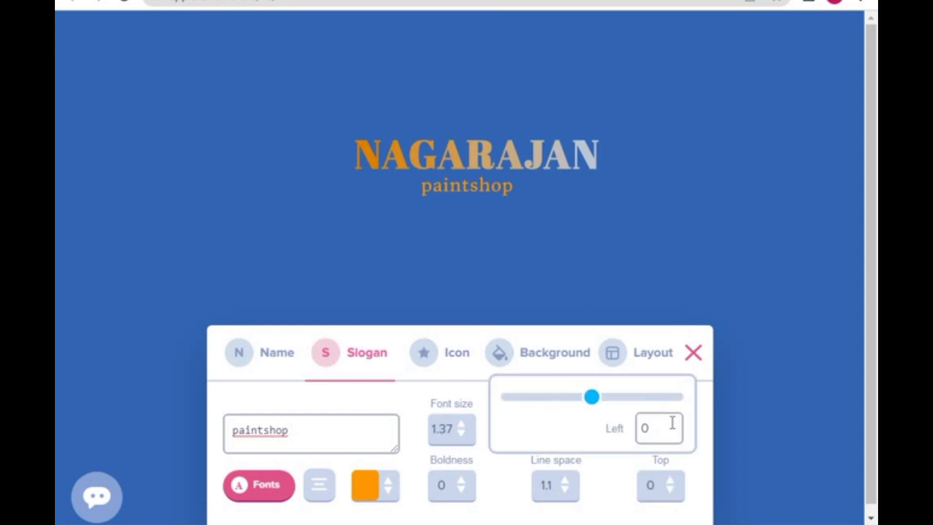
{"action": "mouse_move", "coordinate": [601, 403]}
{"action": "left_mouse_down"}
{"action": "mouse_move", "coordinate": [584, 404]}
{"action": "mouse_move", "coordinate": [597, 406]}
{"action": "left_mouse_up"}
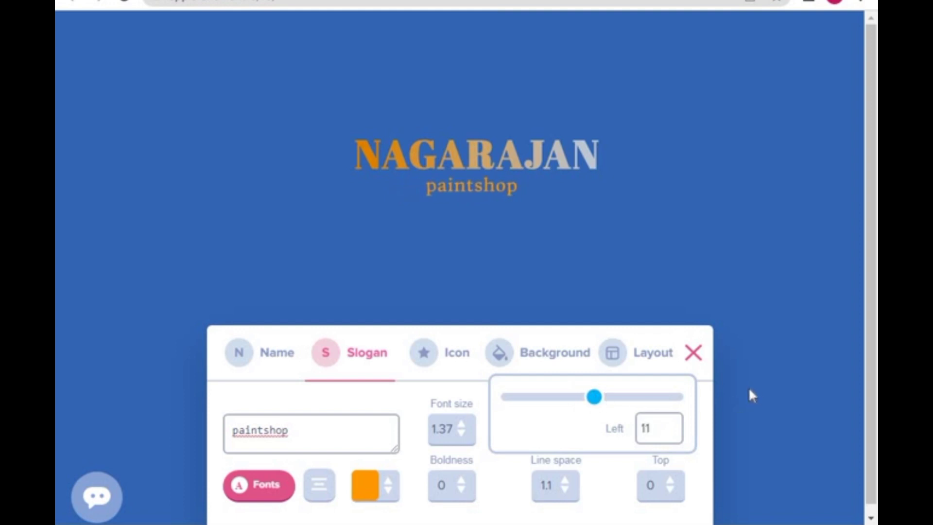
Step: Browse the icon library and add the layered eight-petal flower from the Modern icons to the logo
{"action": "left_click", "coordinate": [452, 364]}
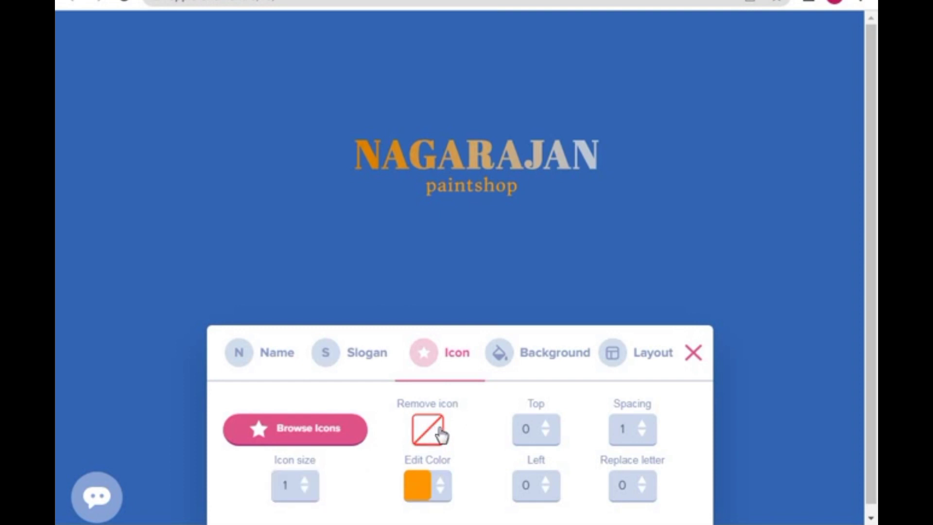
{"action": "left_click", "coordinate": [311, 429]}
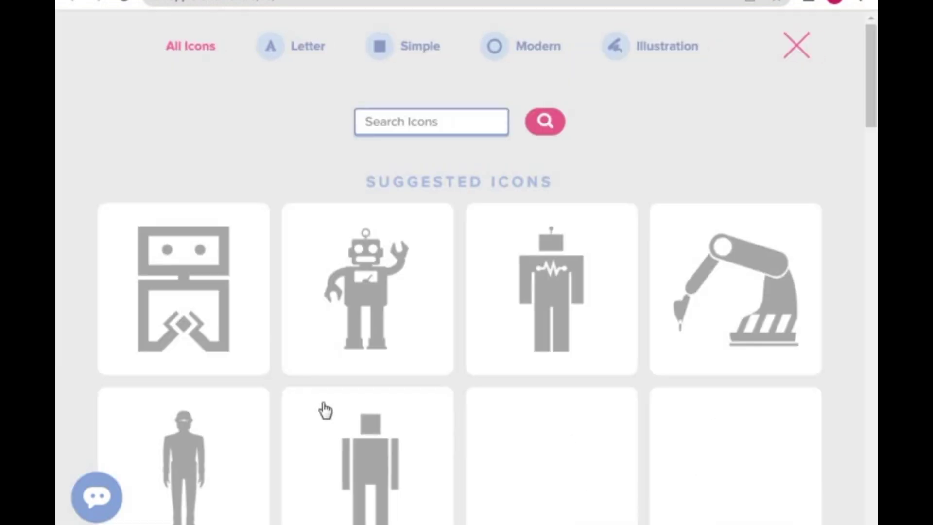
{"action": "scroll", "coordinate": [437, 408], "scroll_direction": "down", "scroll_amount": 3}
{"action": "scroll", "coordinate": [466, 432], "scroll_direction": "down", "scroll_amount": 15}
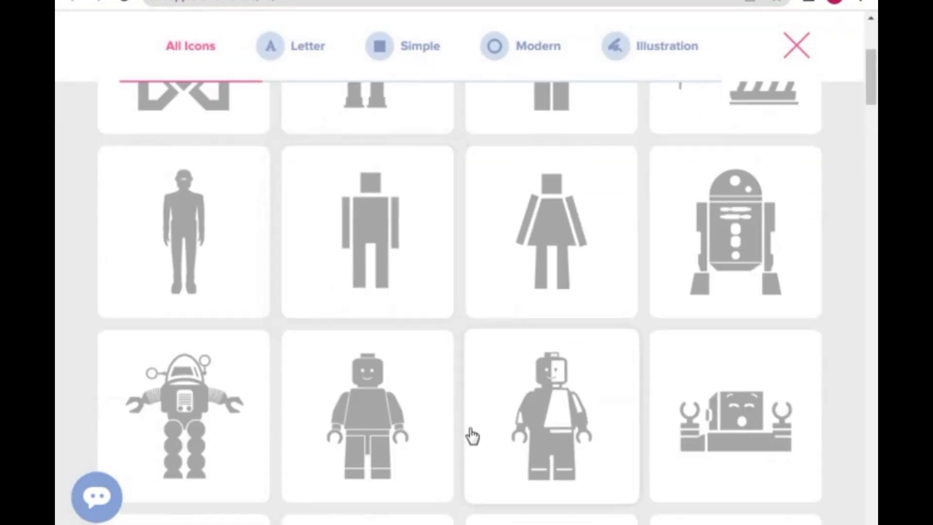
{"action": "scroll", "coordinate": [479, 450], "scroll_direction": "down", "scroll_amount": 10}
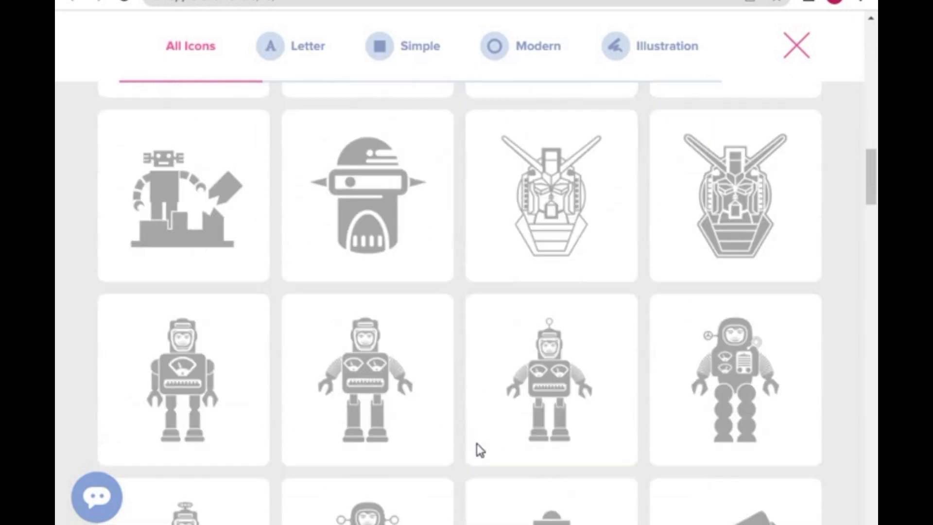
{"action": "scroll", "coordinate": [481, 457], "scroll_direction": "down", "scroll_amount": 5}
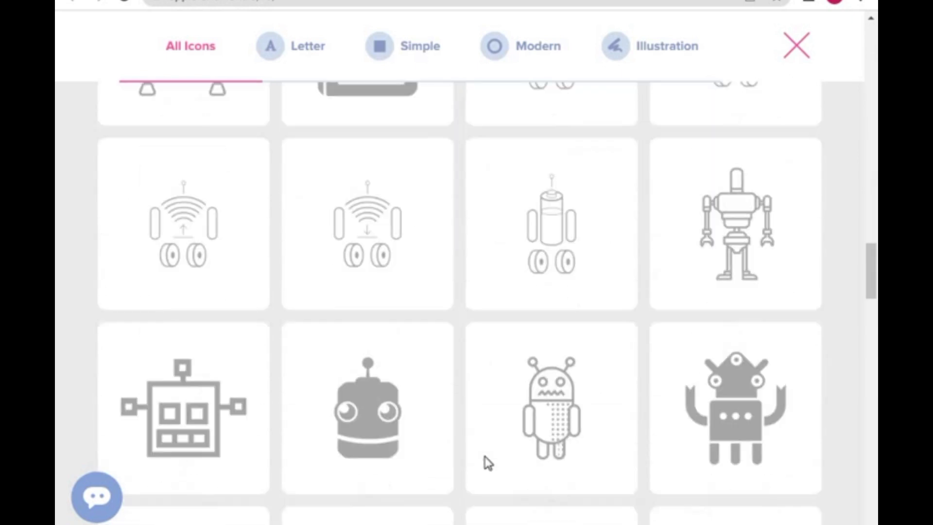
{"action": "scroll", "coordinate": [471, 139], "scroll_direction": "up", "scroll_amount": 3}
{"action": "left_click", "coordinate": [539, 54]}
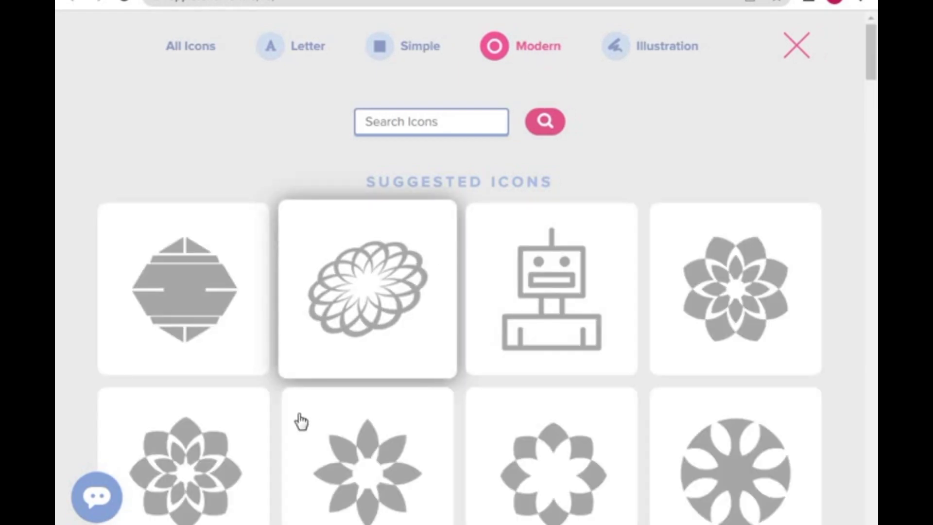
{"action": "scroll", "coordinate": [365, 459], "scroll_direction": "down", "scroll_amount": 3}
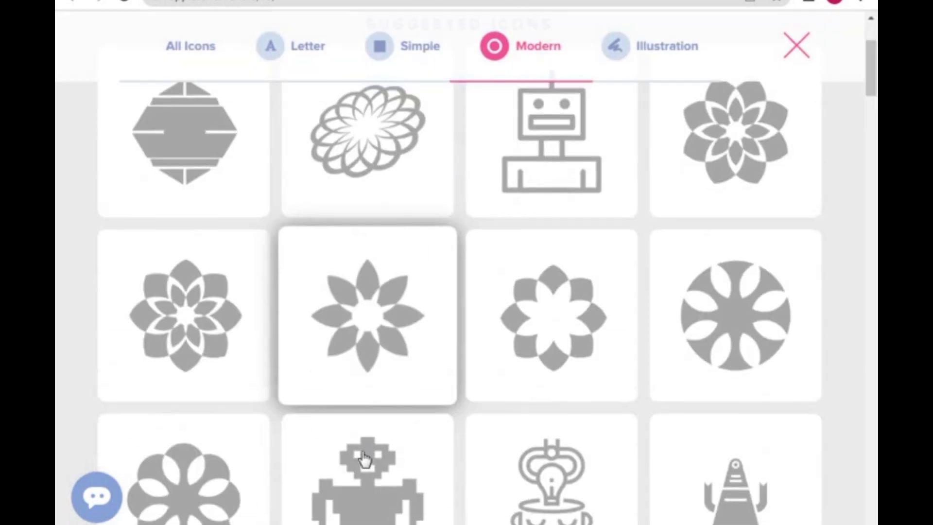
{"action": "left_click", "coordinate": [234, 356]}
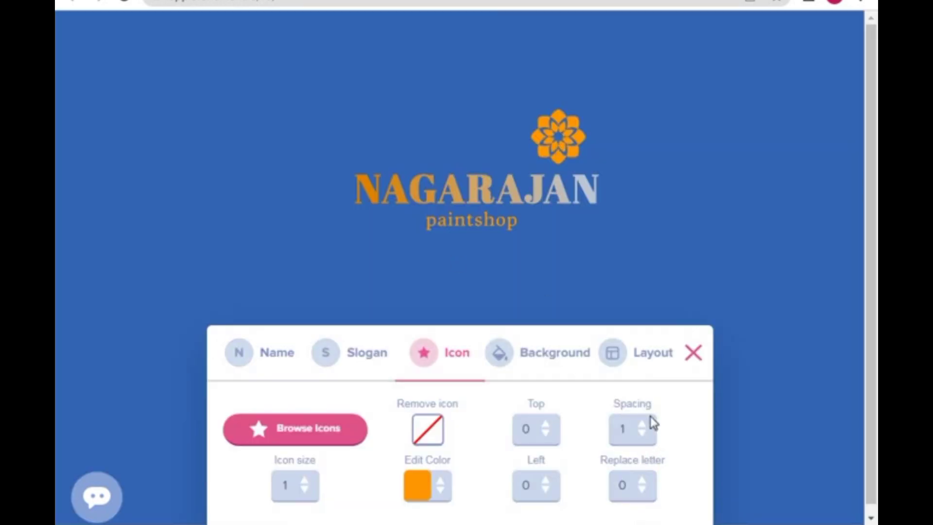
Step: Set the flower icon's spacing to 2 and its top offset to -4
{"action": "left_click", "coordinate": [641, 427]}
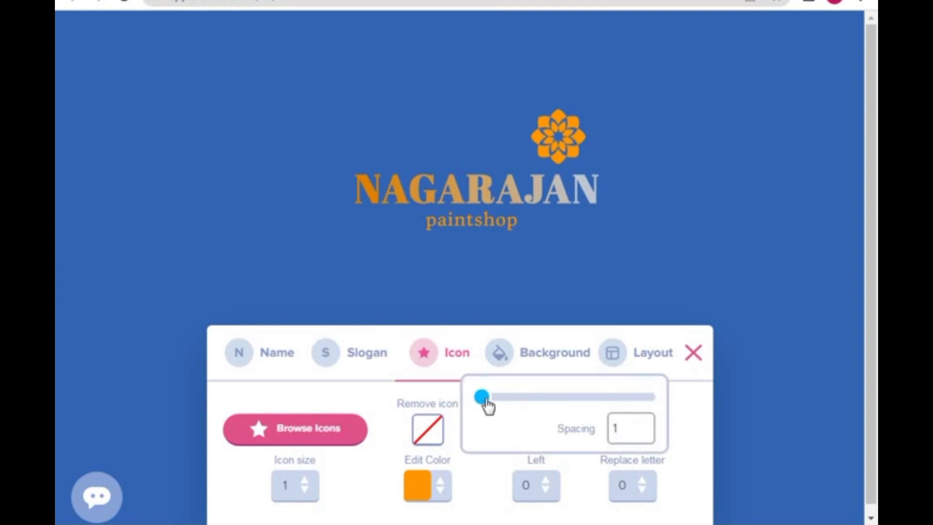
{"action": "mouse_move", "coordinate": [486, 400]}
{"action": "left_mouse_down"}
{"action": "mouse_move", "coordinate": [504, 403]}
{"action": "mouse_move", "coordinate": [490, 409]}
{"action": "left_mouse_up"}
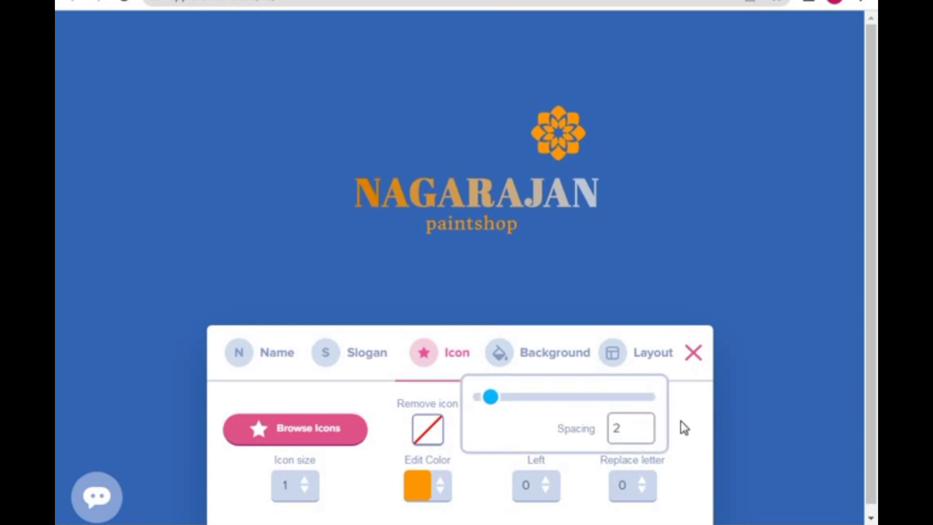
{"action": "left_click", "coordinate": [695, 421]}
{"action": "left_click", "coordinate": [544, 424]}
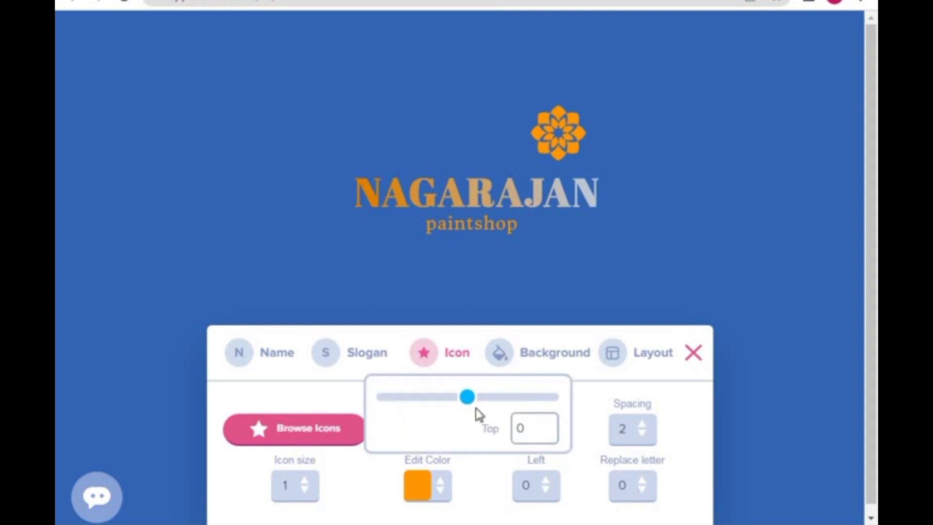
{"action": "left_click_drag", "start_coordinate": [475, 407], "coordinate": [482, 412]}
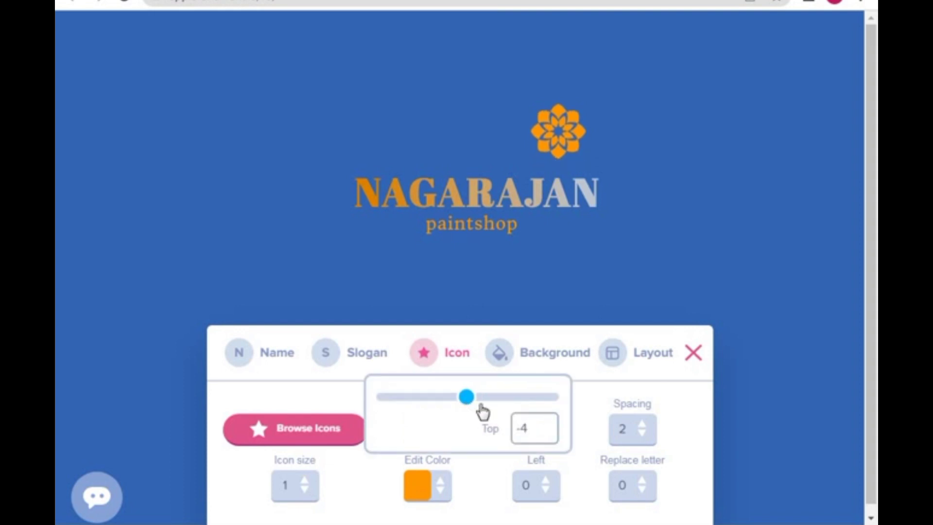
{"action": "left_click", "coordinate": [570, 489]}
Step: Set the flower icon's left offset to -221 so it sits centred above the brand name
{"action": "left_click", "coordinate": [543, 481]}
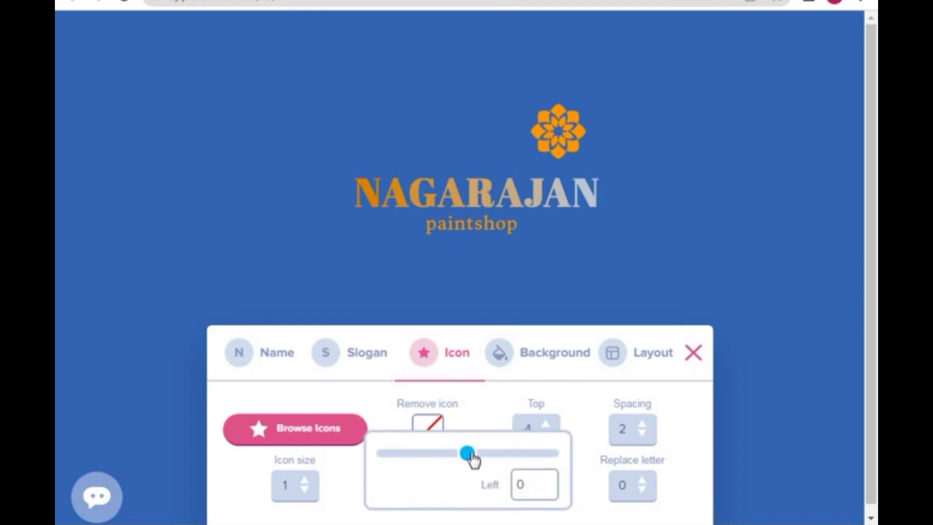
{"action": "left_click_drag", "start_coordinate": [469, 453], "coordinate": [430, 465]}
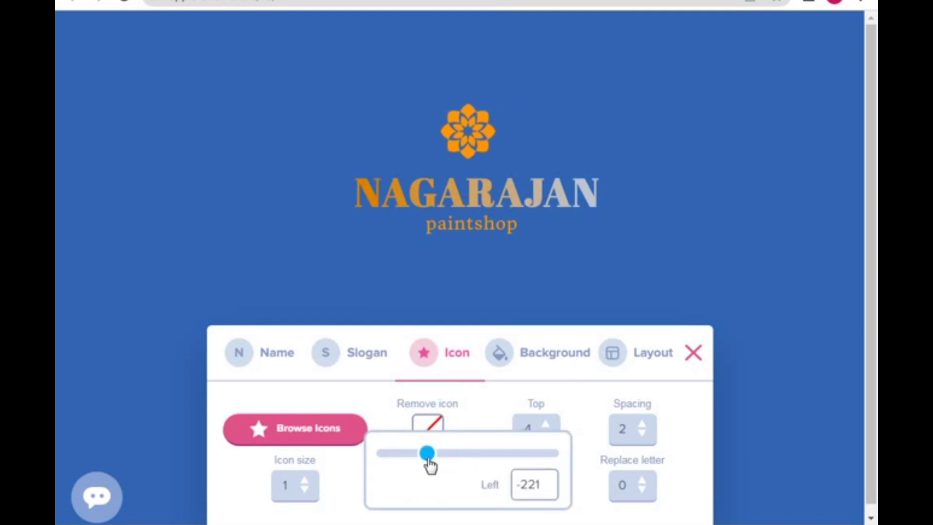
{"action": "left_click", "coordinate": [685, 438]}
Step: Change the logo's background color to teal #32A9B3 and save that color
{"action": "left_click", "coordinate": [506, 362]}
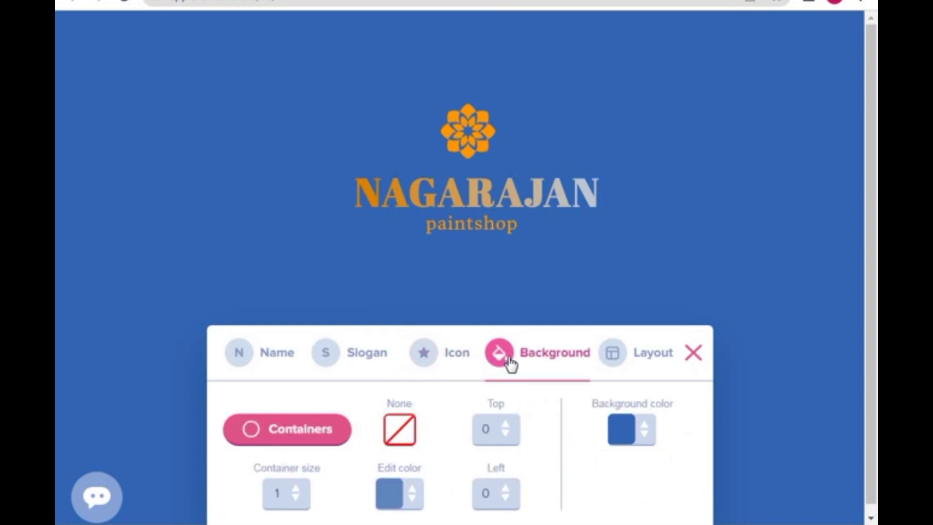
{"action": "left_click", "coordinate": [628, 435]}
{"action": "mouse_move", "coordinate": [687, 353]}
{"action": "left_mouse_down"}
{"action": "mouse_move", "coordinate": [746, 360]}
{"action": "mouse_move", "coordinate": [703, 360]}
{"action": "left_mouse_up"}
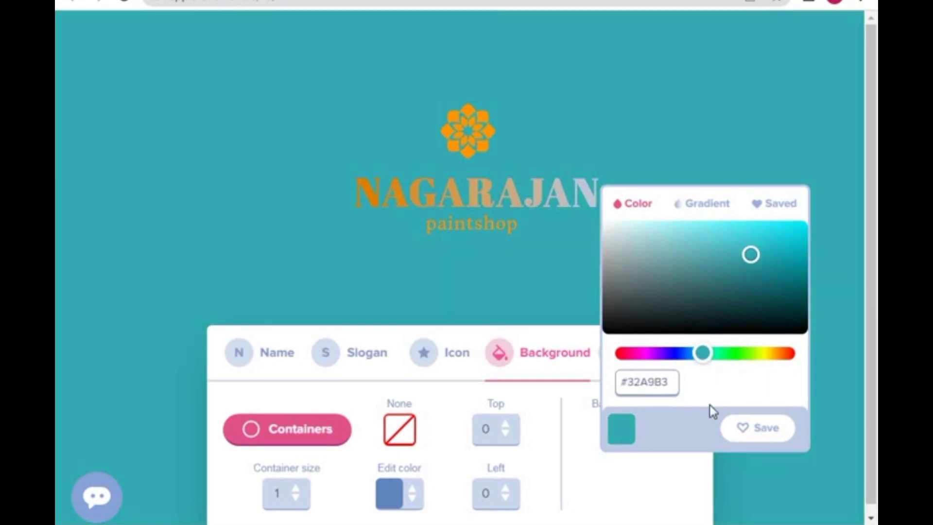
{"action": "left_click", "coordinate": [755, 430]}
{"action": "left_click", "coordinate": [570, 293]}
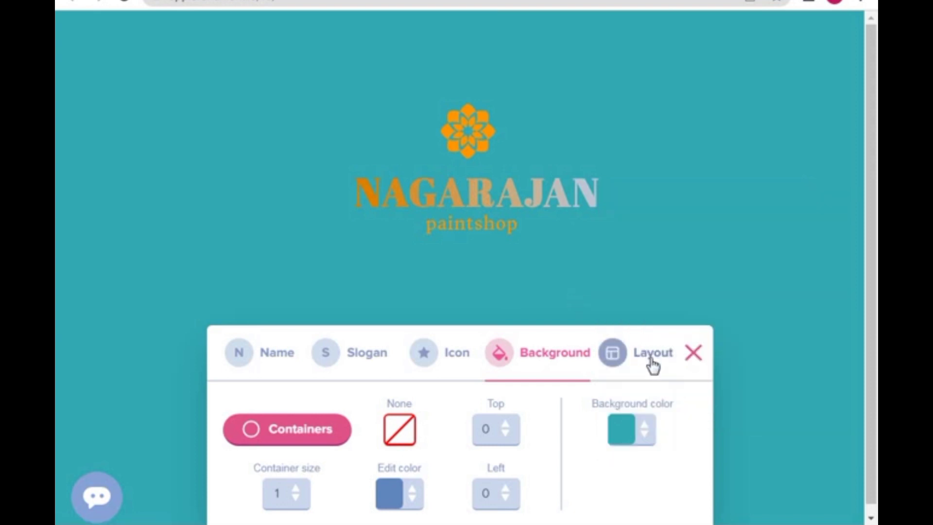
Step: Try logo layouts with the icon beside and below the text, and return to the layout with the icon above
{"action": "left_click", "coordinate": [646, 362]}
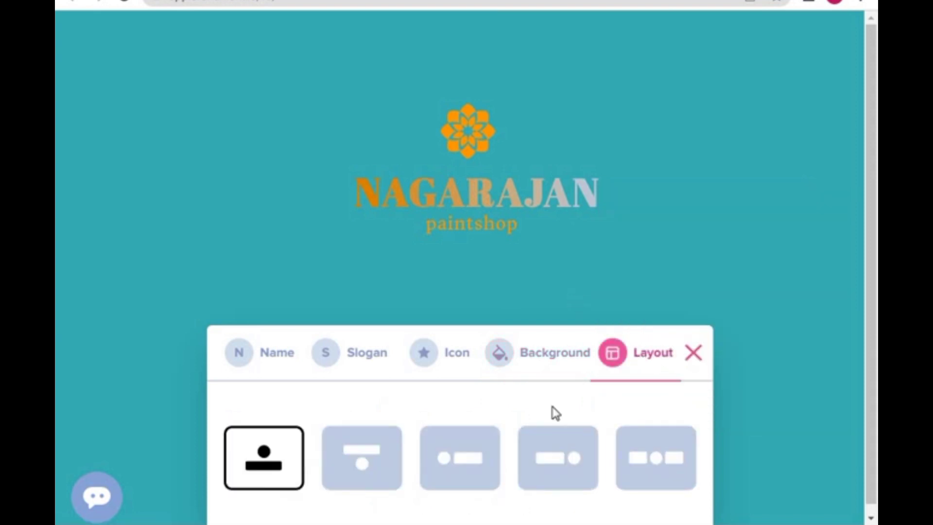
{"action": "left_click", "coordinate": [455, 484]}
{"action": "left_click", "coordinate": [557, 470]}
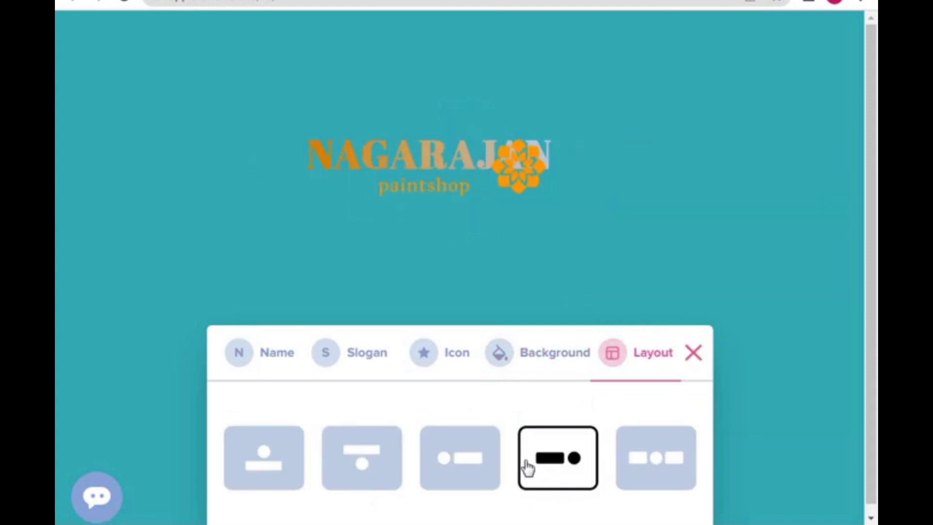
{"action": "left_click", "coordinate": [389, 466]}
{"action": "left_click", "coordinate": [274, 462]}
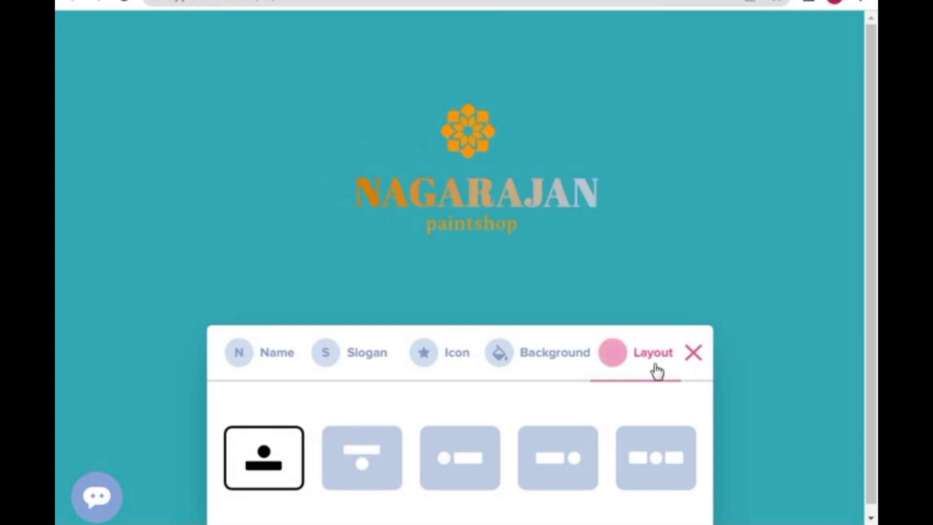
Step: Close the logo editor and capture the whole teal logo preview as a rectangular snip with Snipping Tool
{"action": "left_click", "coordinate": [691, 360]}
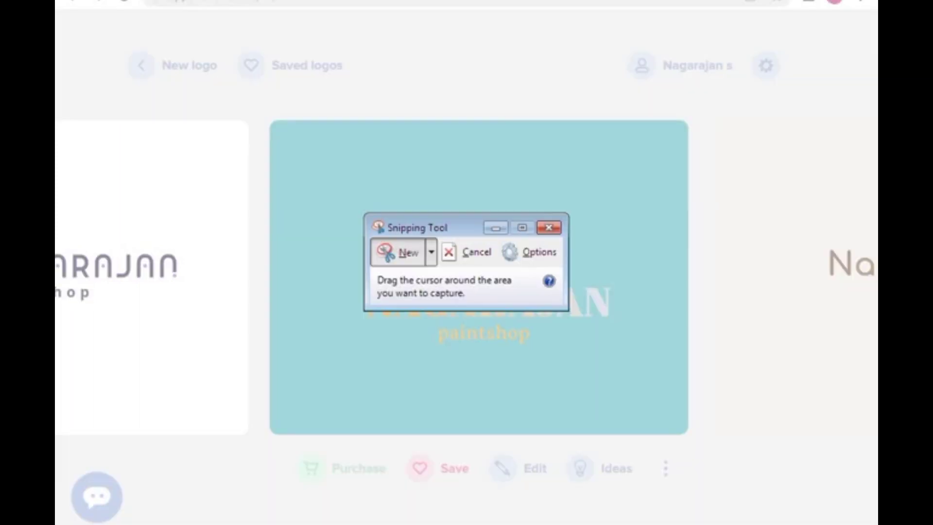
{"action": "left_click_drag", "start_coordinate": [485, 228], "coordinate": [758, 17]}
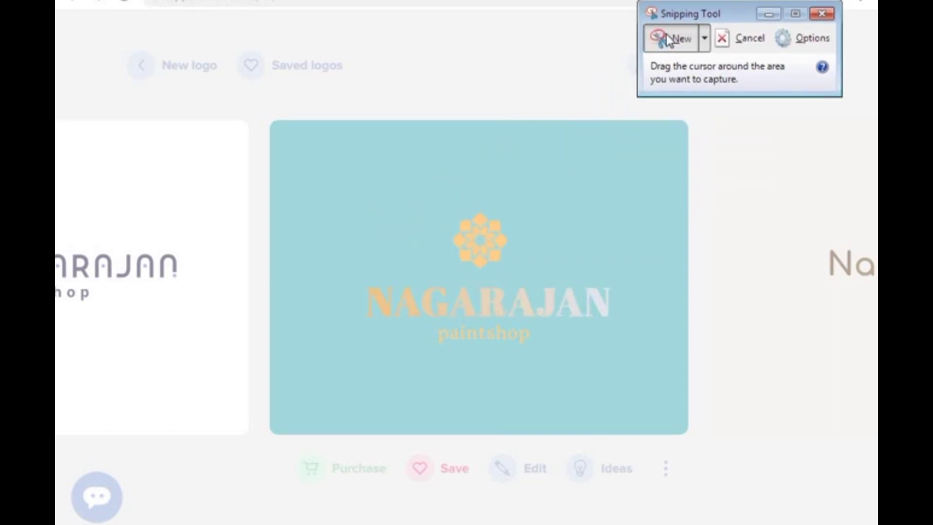
{"action": "left_click", "coordinate": [667, 34]}
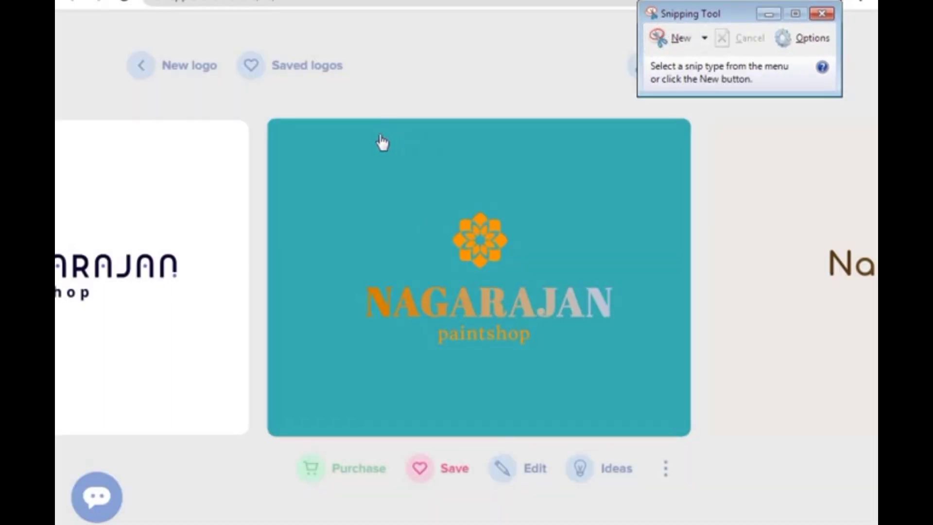
{"action": "left_click", "coordinate": [687, 38]}
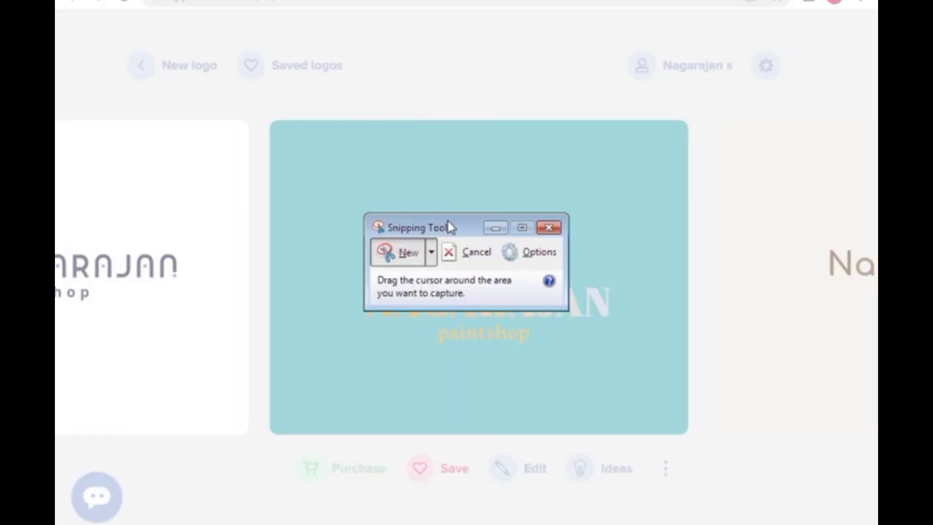
{"action": "left_click_drag", "start_coordinate": [450, 227], "coordinate": [541, 1]}
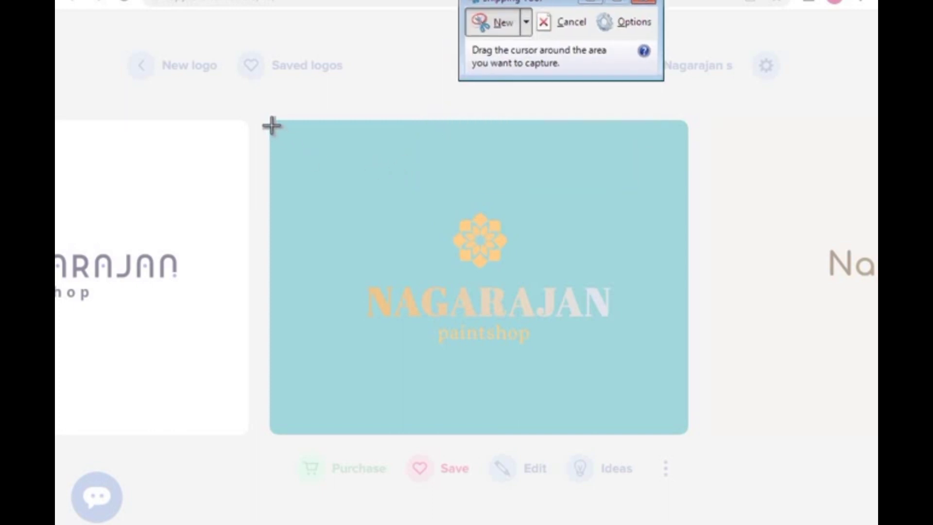
{"action": "left_click_drag", "start_coordinate": [271, 126], "coordinate": [687, 431]}
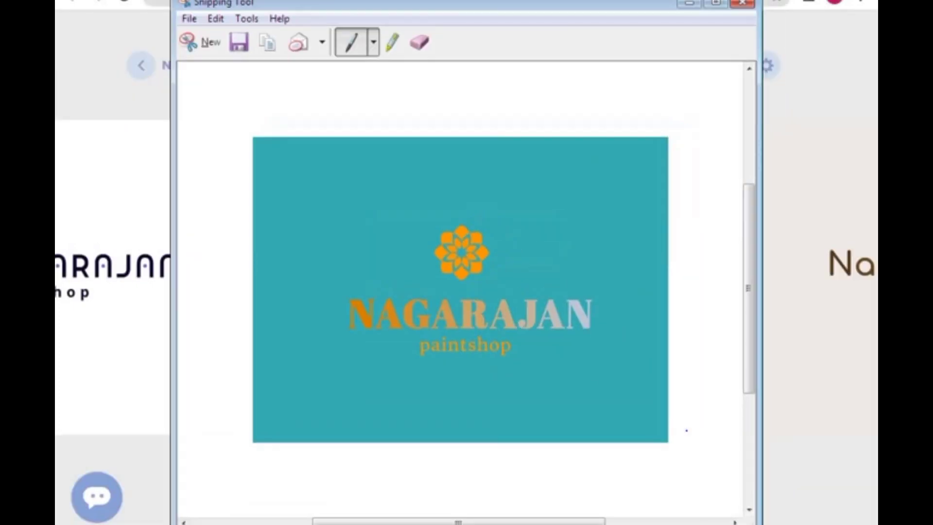
Step: Save the logo snip as a PNG file named Capture
{"action": "left_click", "coordinate": [198, 18]}
{"action": "left_click", "coordinate": [218, 61]}
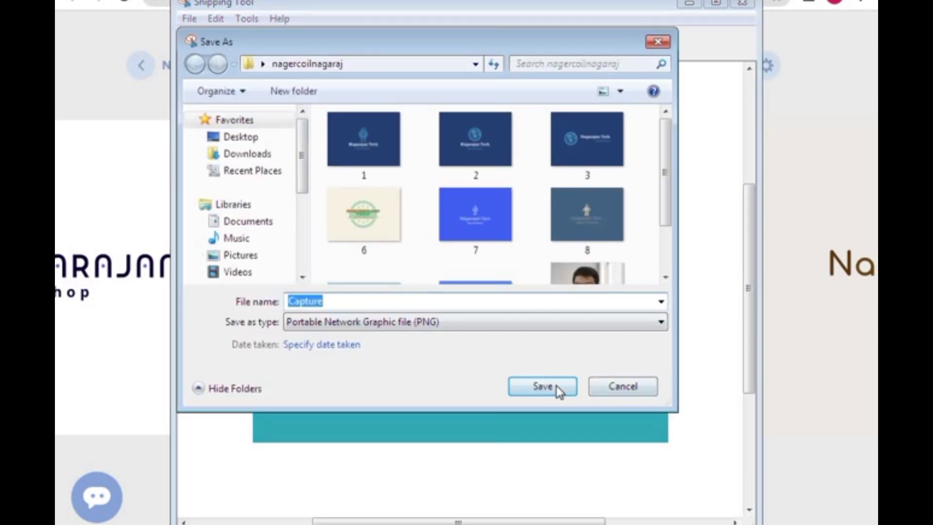
{"action": "left_click", "coordinate": [557, 387]}
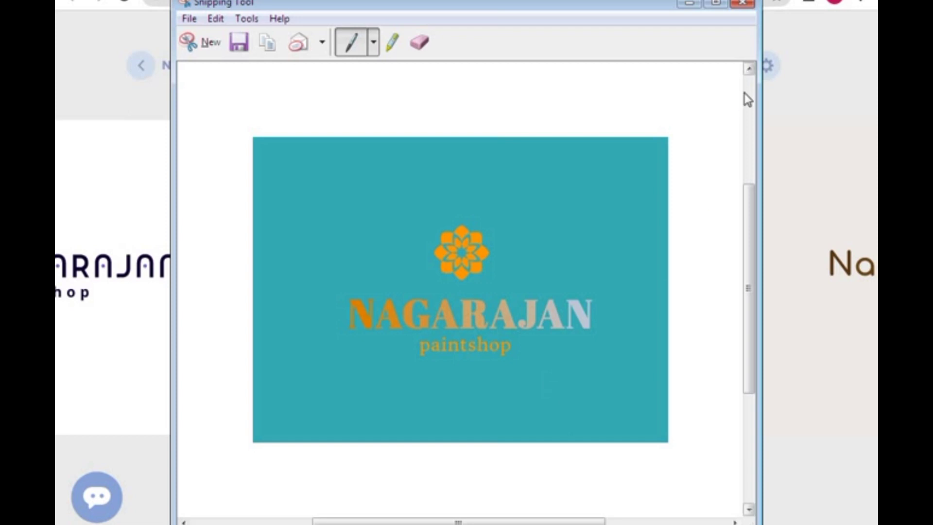